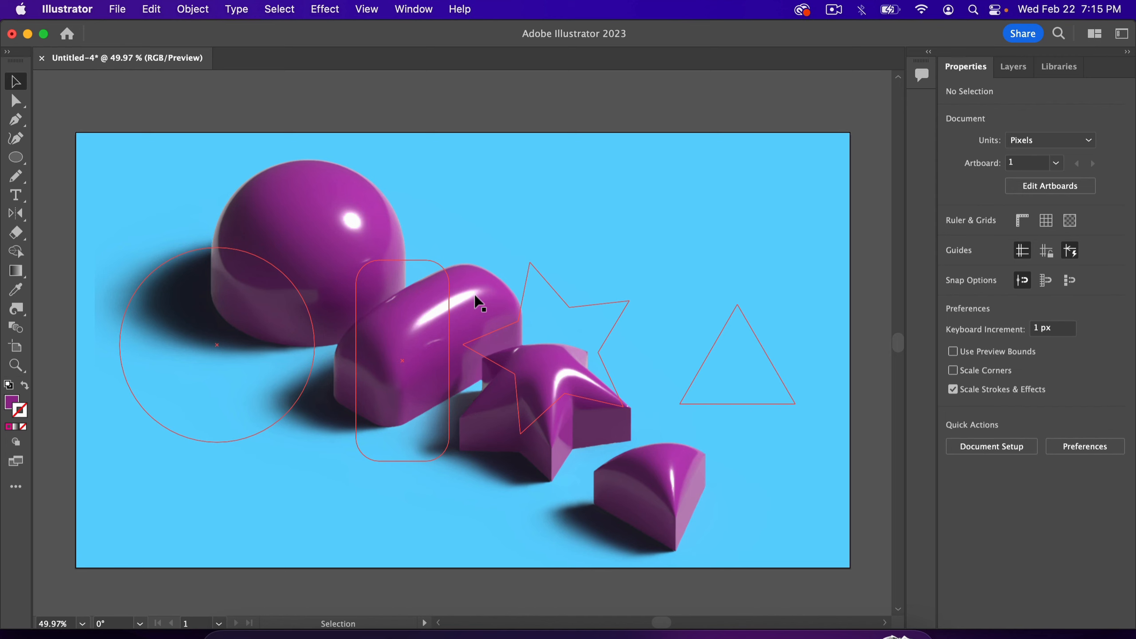
Delete the existing 3D shapes and draw a purple circle about 280 px in diameter in the left half of the artboard
{"action": "left_click", "coordinate": [478, 301]}
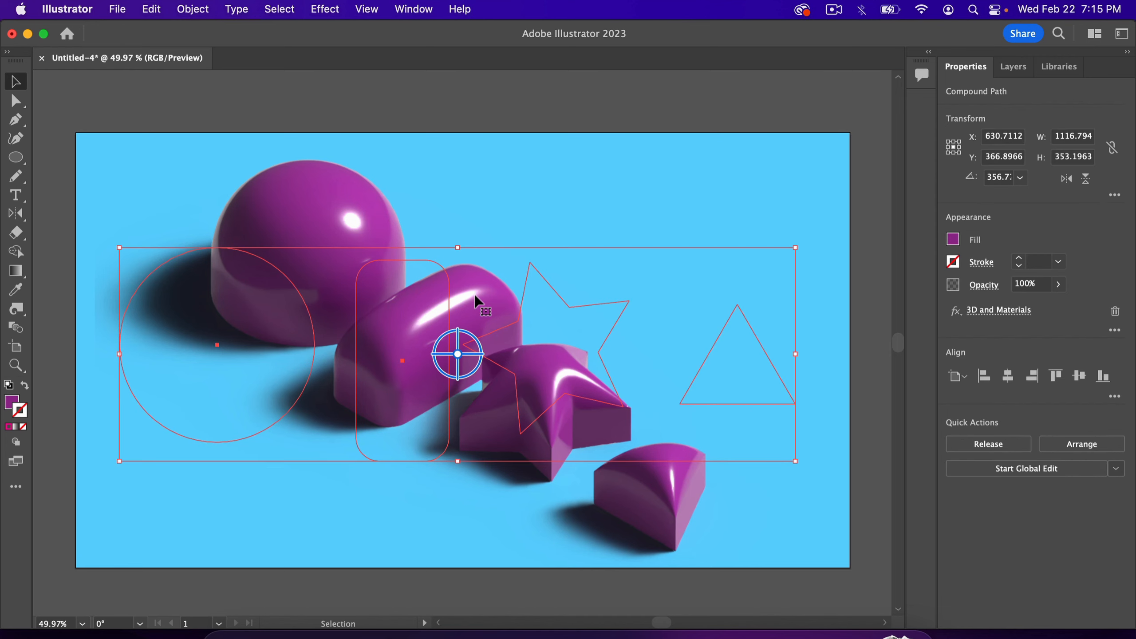
{"action": "key", "text": "Delete"}
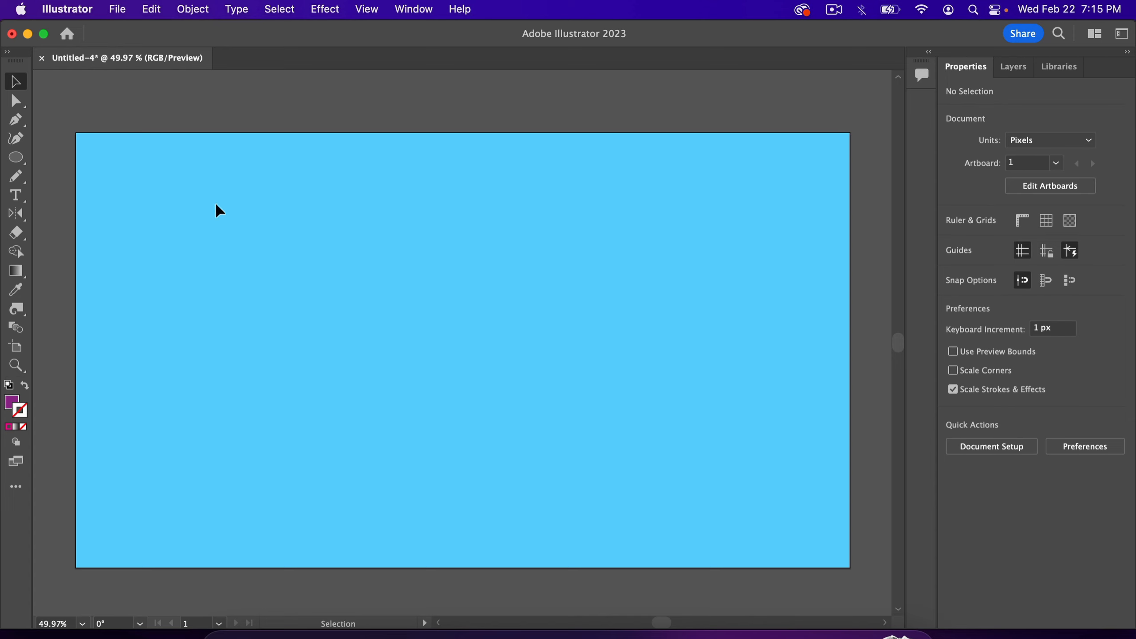
{"action": "left_click", "coordinate": [15, 162]}
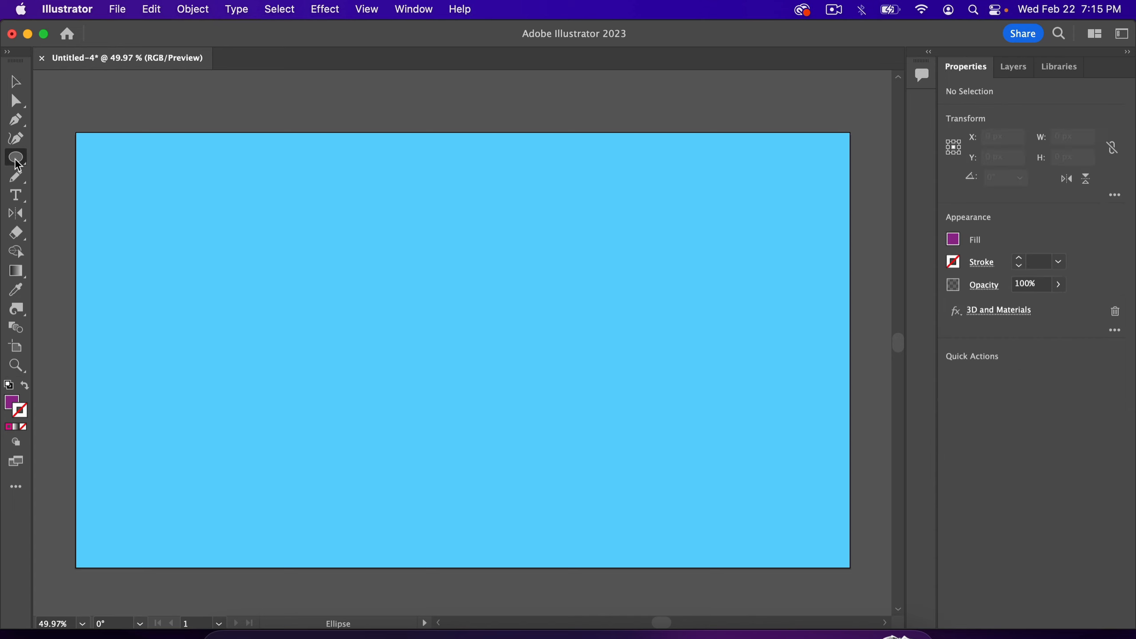
{"action": "left_click", "coordinate": [16, 164]}
{"action": "left_click_drag", "start_coordinate": [177, 267], "coordinate": [346, 433]}
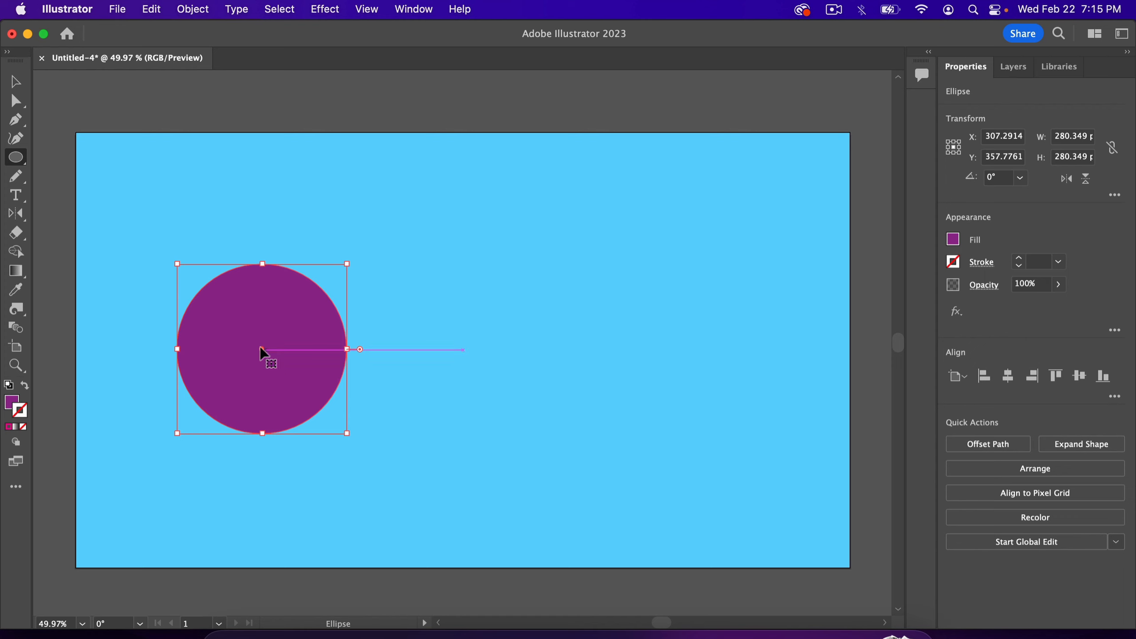
{"action": "left_click_drag", "start_coordinate": [264, 353], "coordinate": [264, 338]}
Draw an upright rectangle about 146 by 300 px beside the circle and round all its corners
{"action": "left_click", "coordinate": [15, 162]}
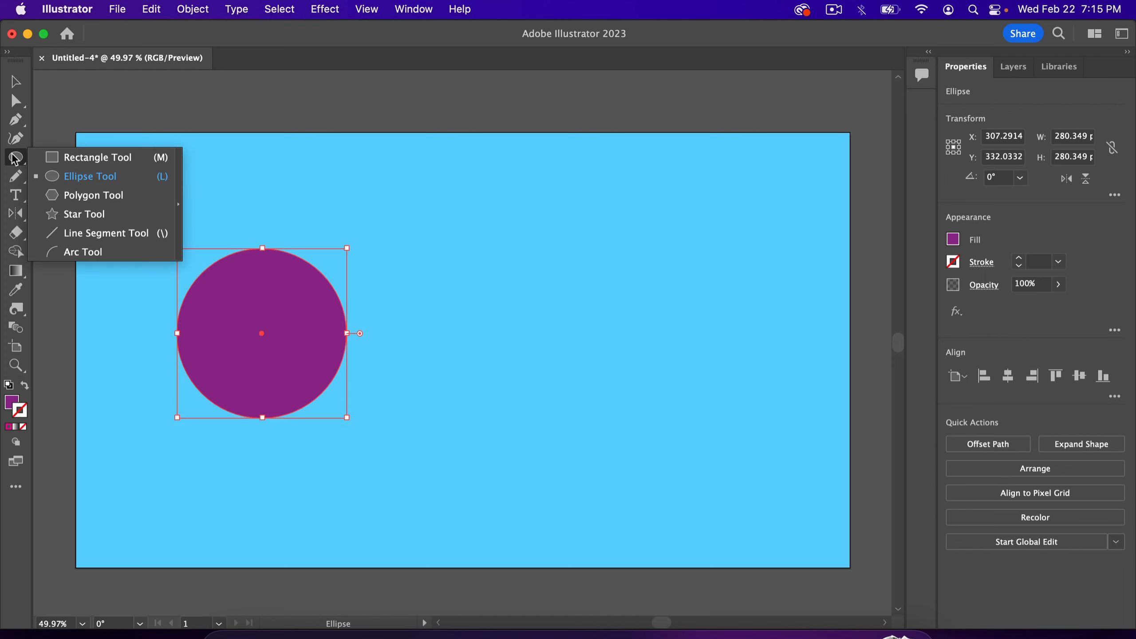
{"action": "left_click", "coordinate": [65, 159]}
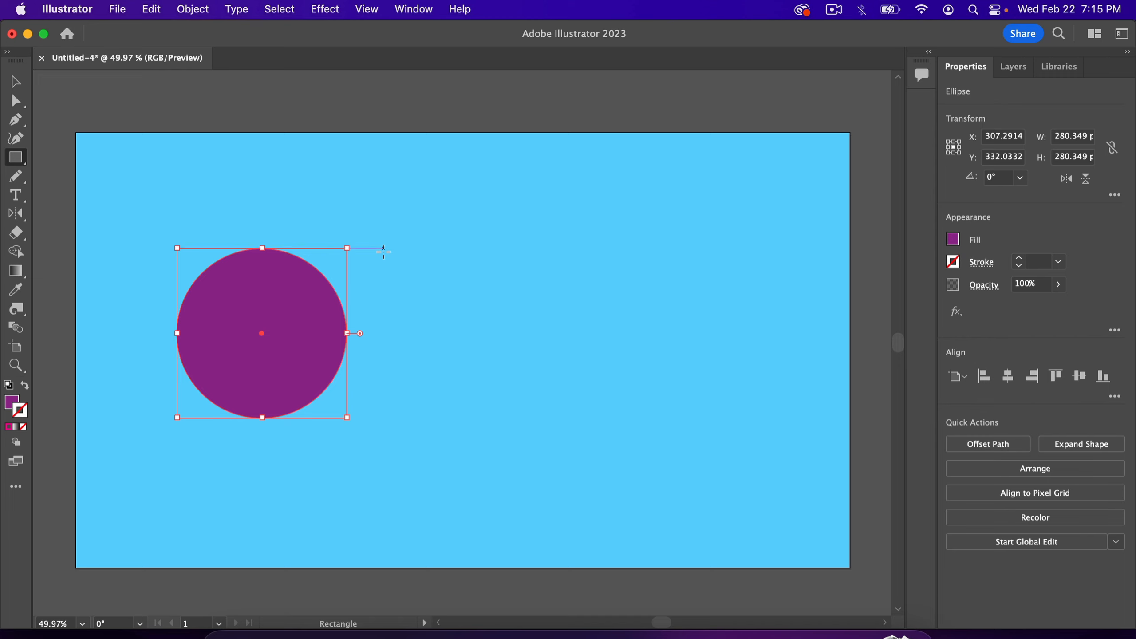
{"action": "left_click_drag", "start_coordinate": [383, 249], "coordinate": [471, 429]}
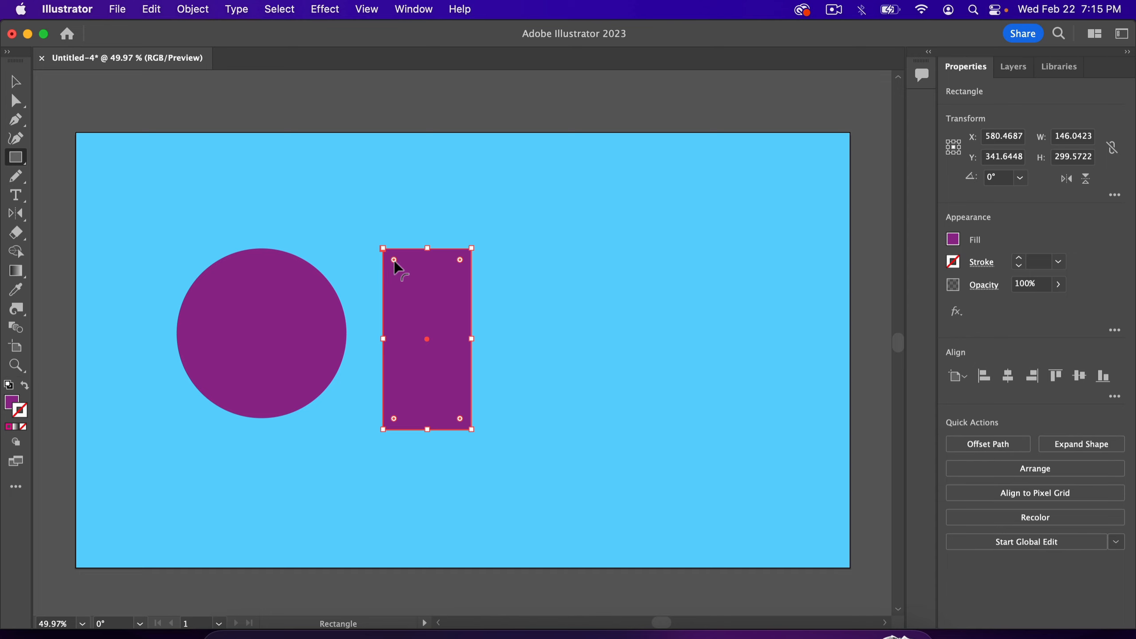
{"action": "left_click_drag", "start_coordinate": [394, 260], "coordinate": [407, 275]}
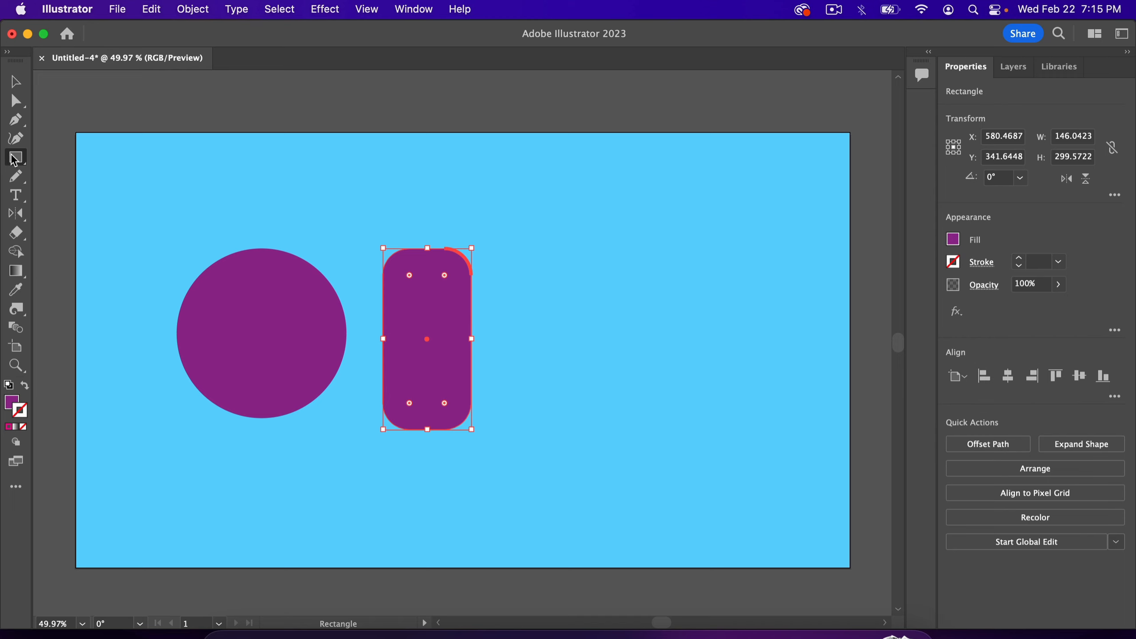
Draw a tilted five-pointed star about 228 px wide to the right of the rounded rectangle
{"action": "left_click_drag", "start_coordinate": [15, 159], "coordinate": [99, 213]}
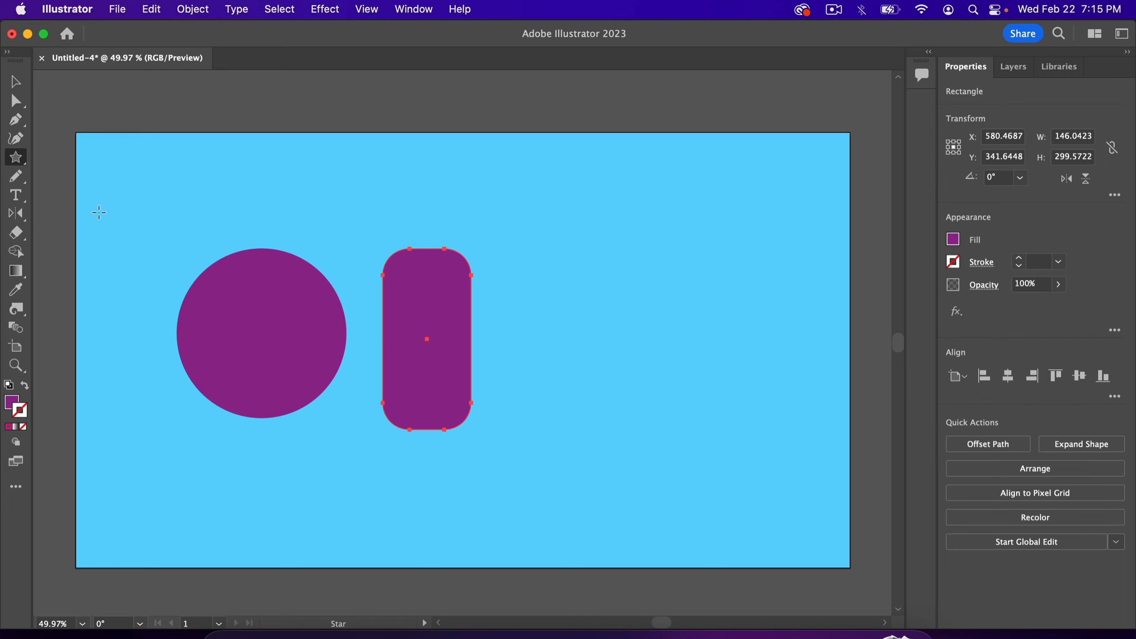
{"action": "left_click_drag", "start_coordinate": [550, 337], "coordinate": [587, 277]}
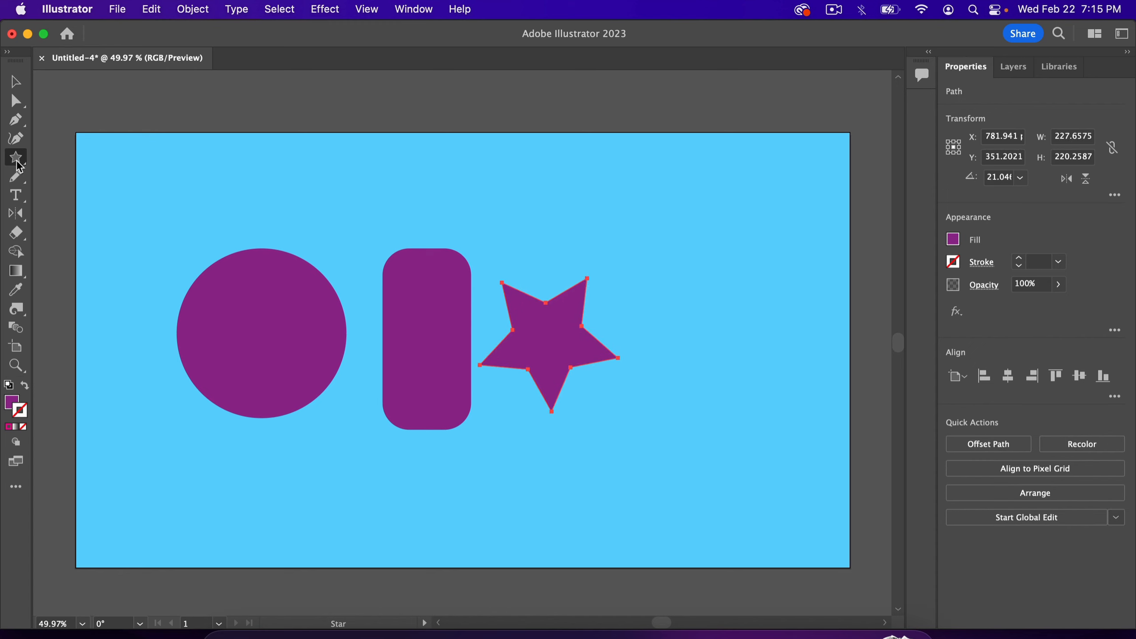
Create a three-sided polygon to the right of the star, enlarge it to about 178 px wide, and move it slightly down
{"action": "left_click_drag", "start_coordinate": [18, 166], "coordinate": [106, 202]}
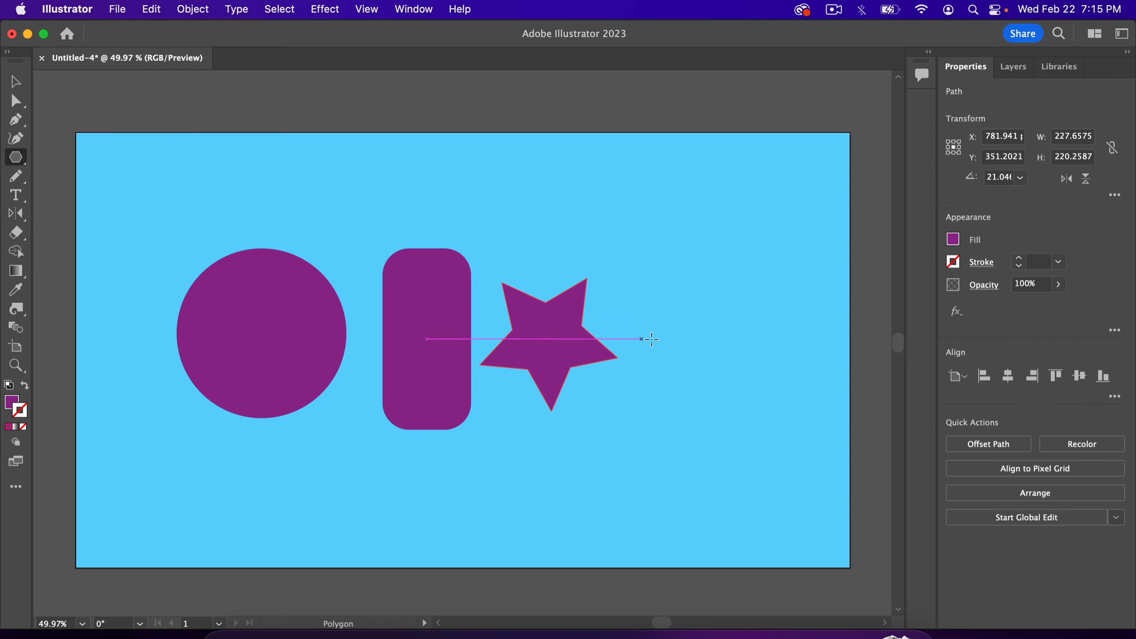
{"action": "left_click", "coordinate": [692, 332]}
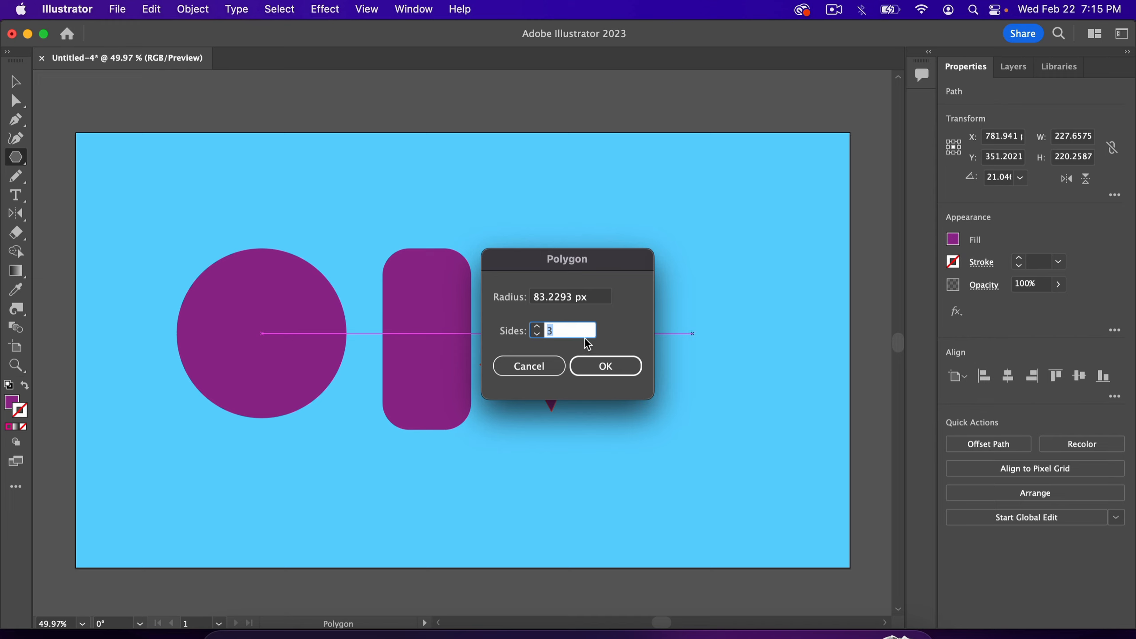
{"action": "left_click", "coordinate": [606, 366]}
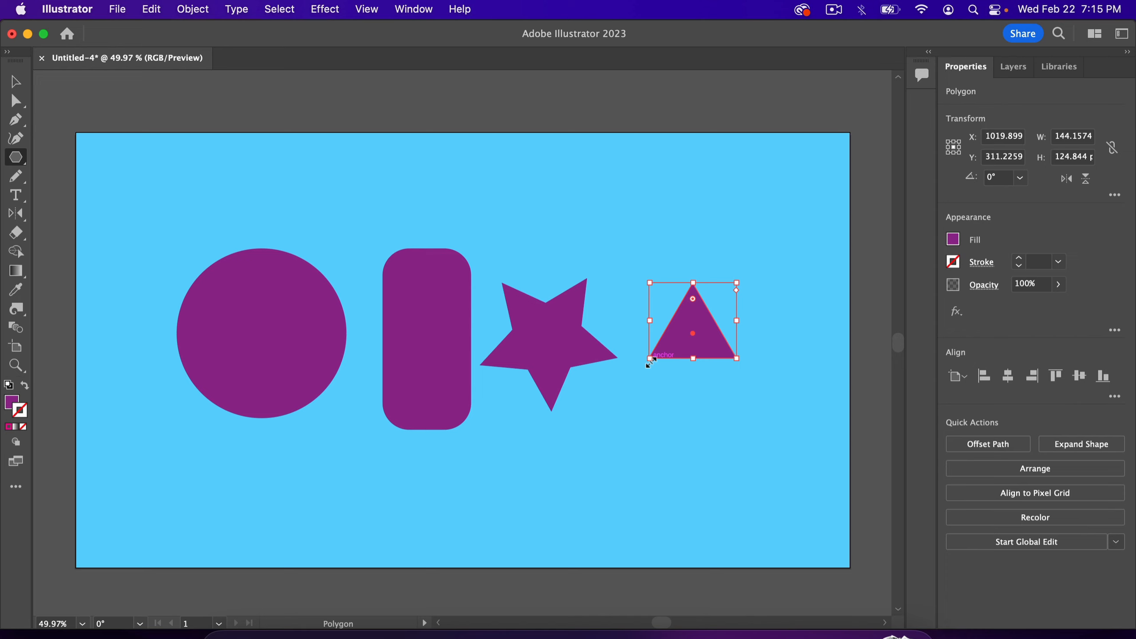
{"action": "left_click_drag", "start_coordinate": [649, 360], "coordinate": [628, 376]}
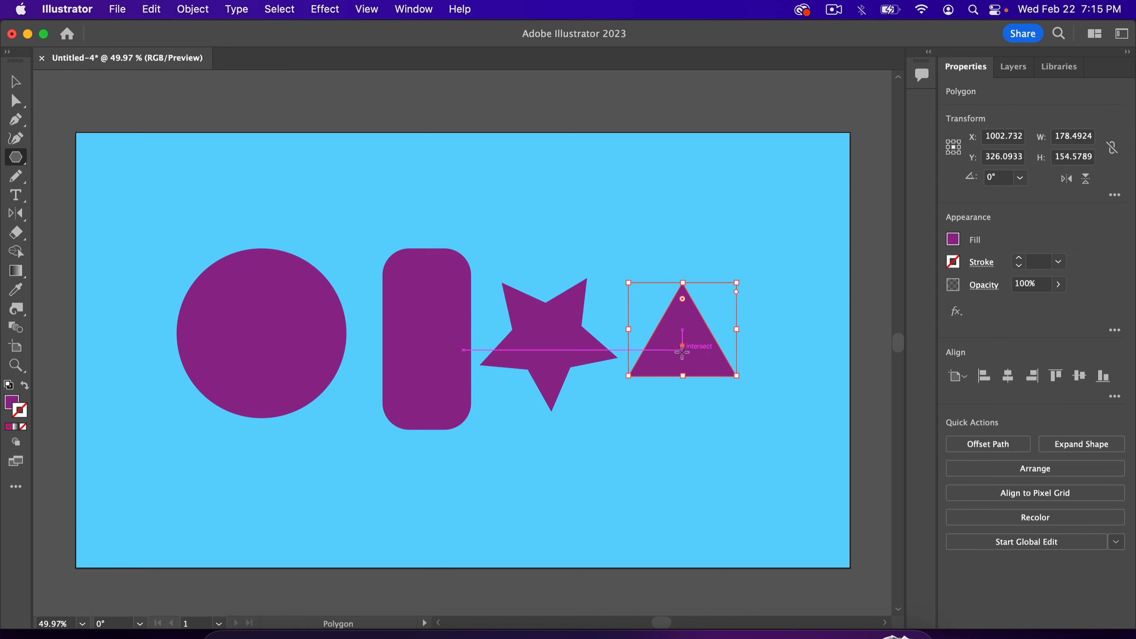
{"action": "left_click_drag", "start_coordinate": [682, 348], "coordinate": [686, 362]}
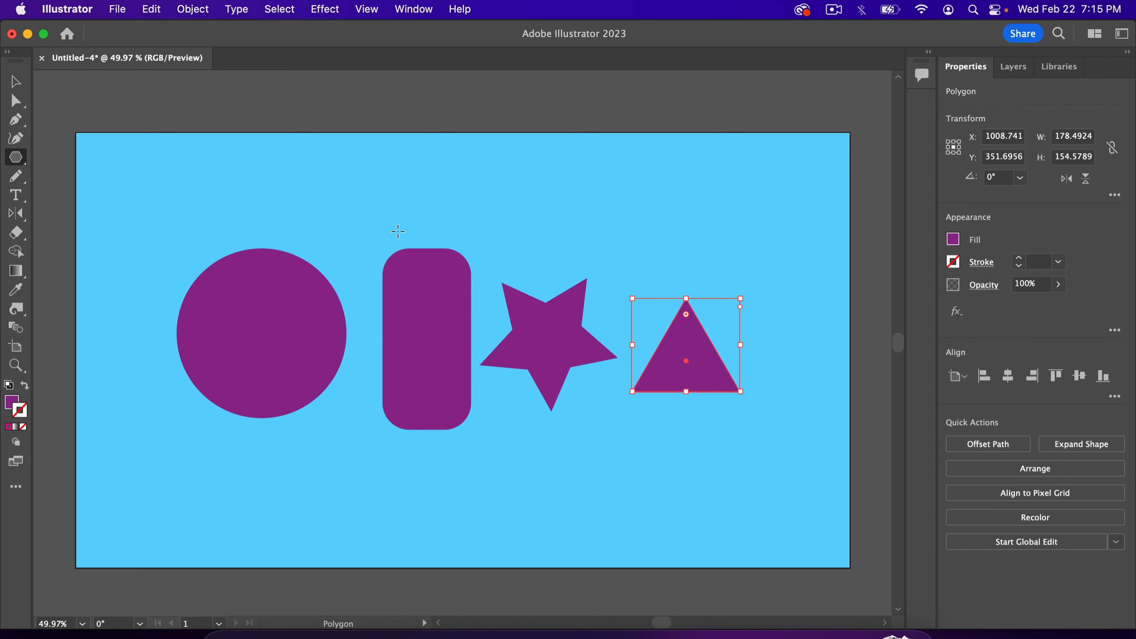
Select the circle, rounded rectangle, star and triangle together, and open the 3D and Materials options for them
{"action": "left_click", "coordinate": [17, 83]}
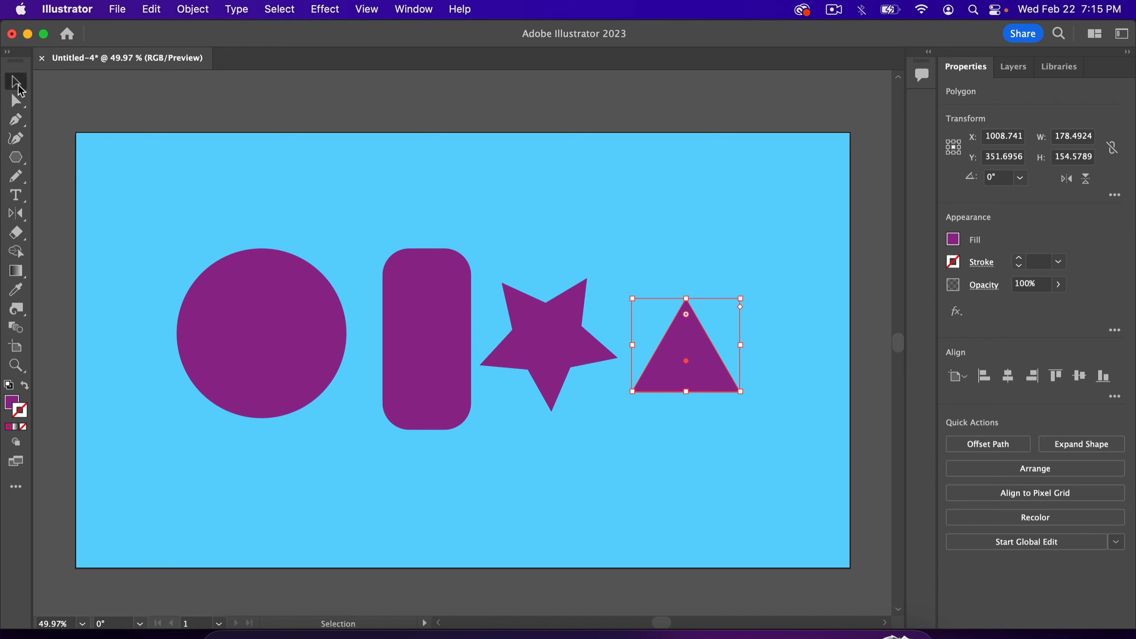
{"action": "left_click_drag", "start_coordinate": [192, 213], "coordinate": [720, 465]}
{"action": "left_click", "coordinate": [294, 189]}
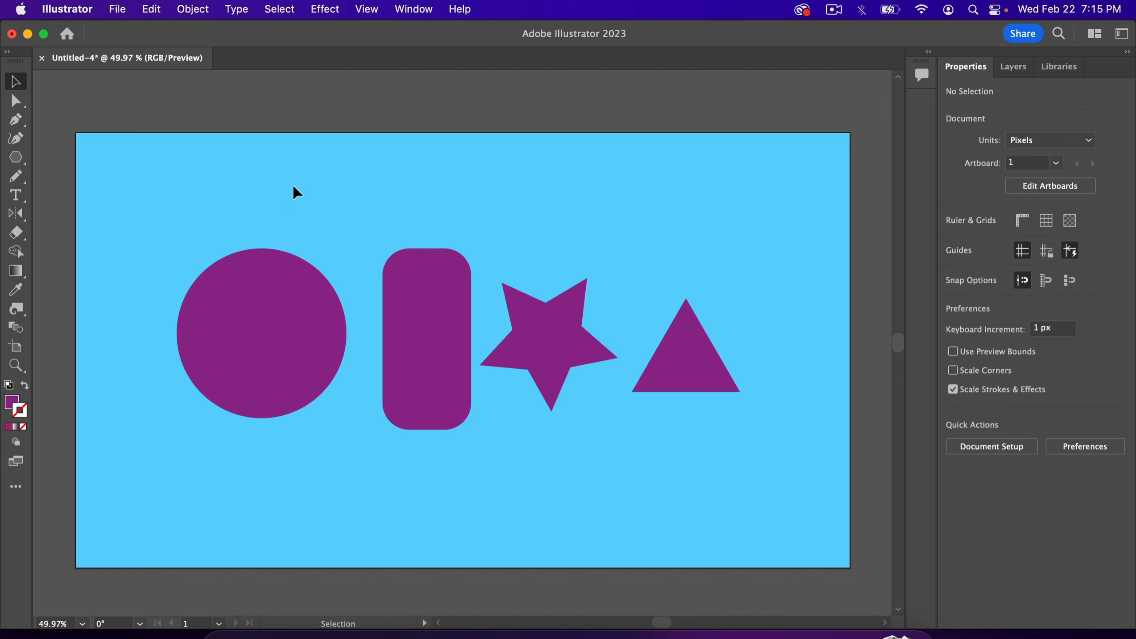
{"action": "left_click", "coordinate": [301, 304]}
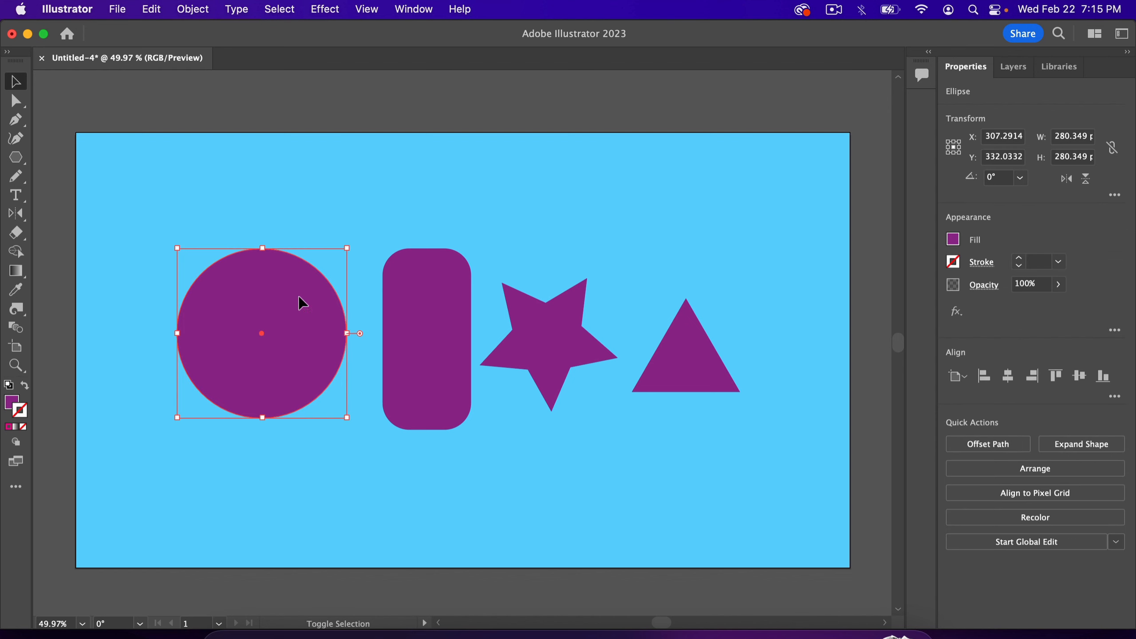
{"action": "left_click", "coordinate": [405, 300], "text": "shift"}
{"action": "left_click", "coordinate": [544, 318], "text": "shift"}
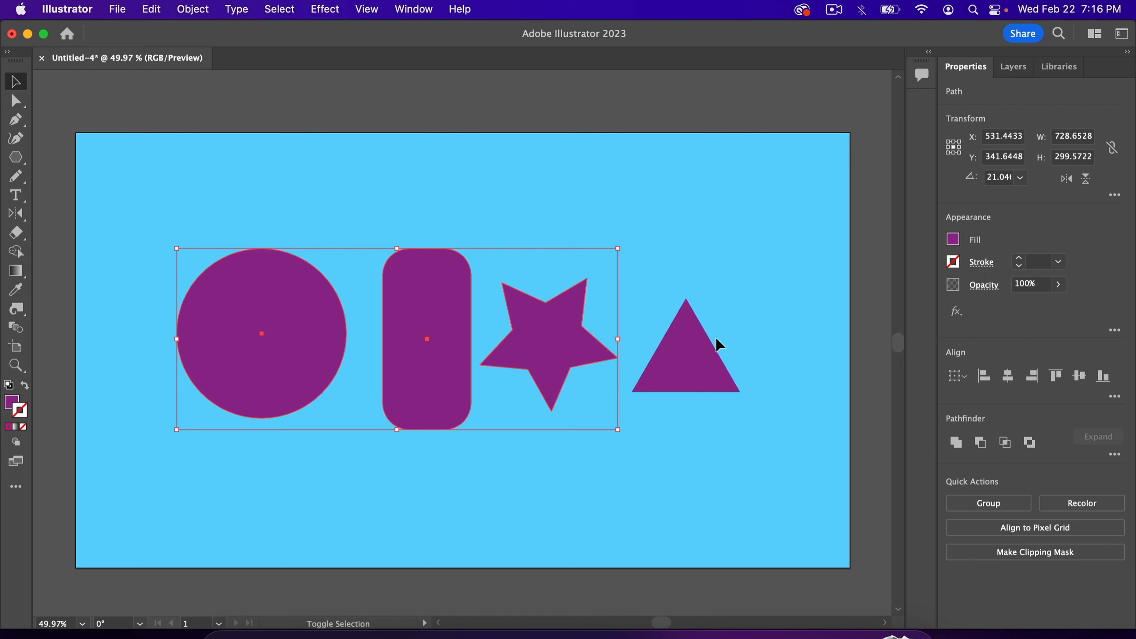
{"action": "left_click", "coordinate": [707, 353], "text": "shift"}
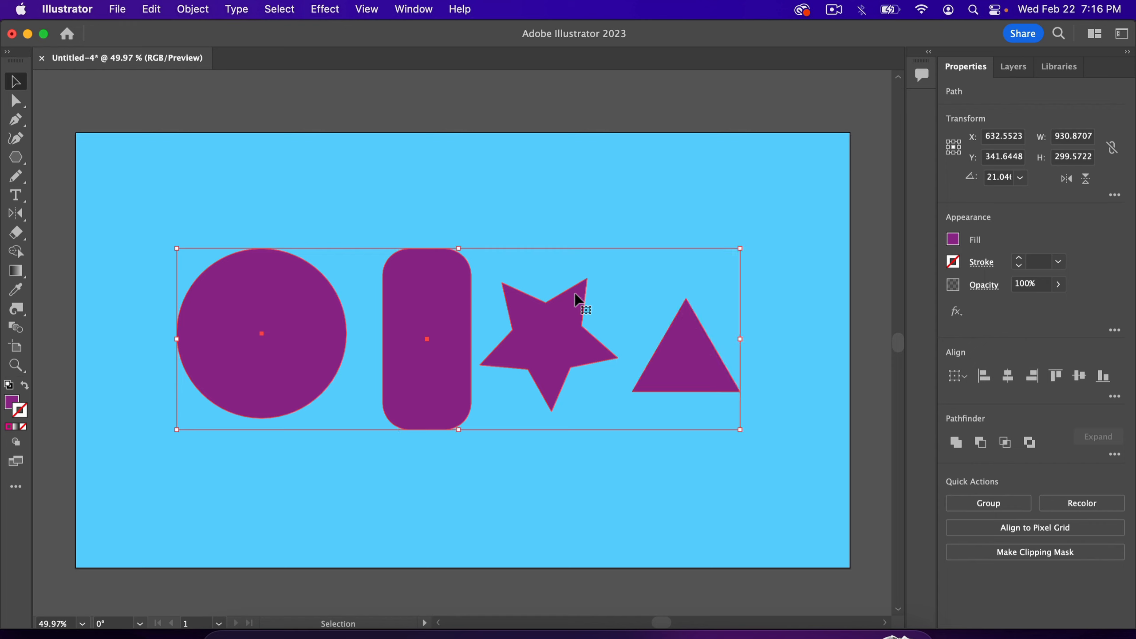
{"action": "left_click", "coordinate": [413, 10]}
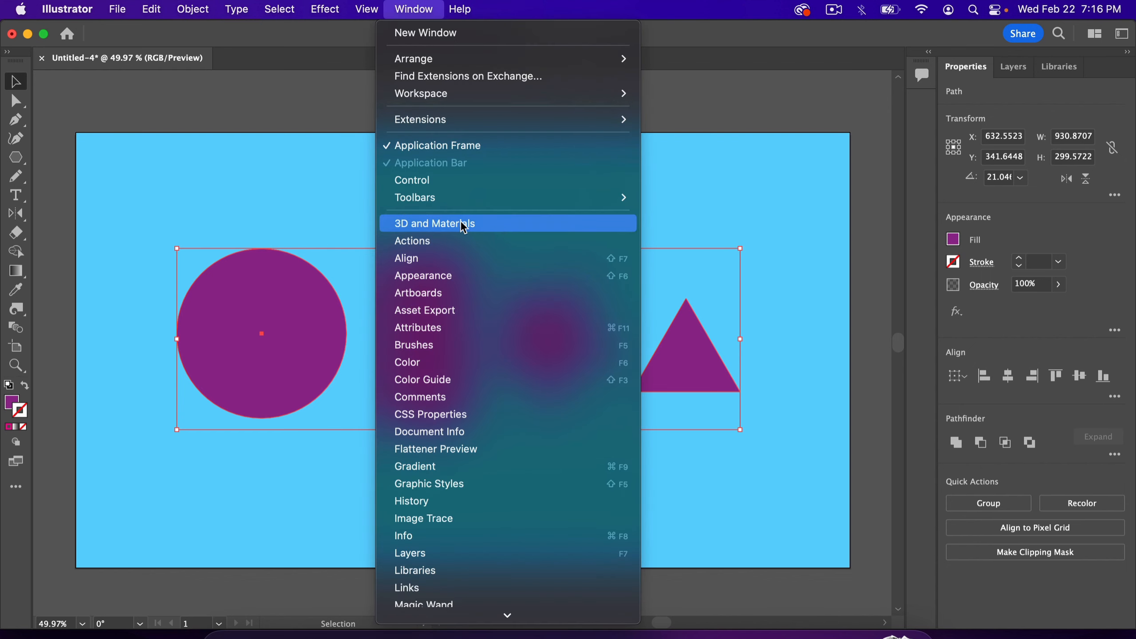
{"action": "left_click", "coordinate": [462, 225]}
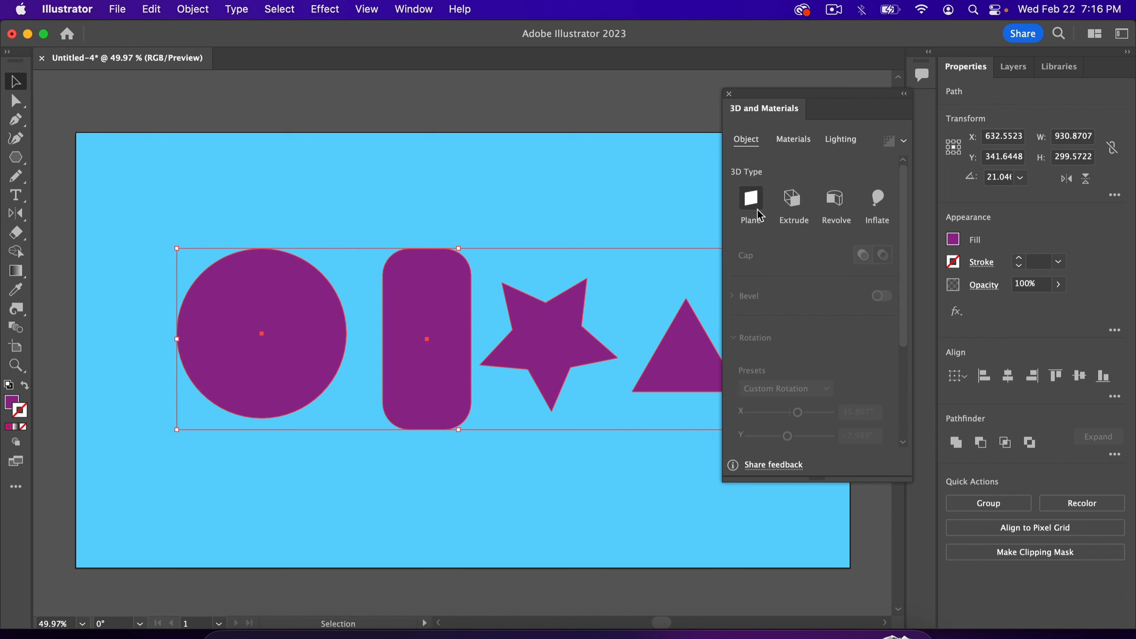
Try the Extrude and Revolve 3D types on the four selected shapes
{"action": "left_click", "coordinate": [795, 207]}
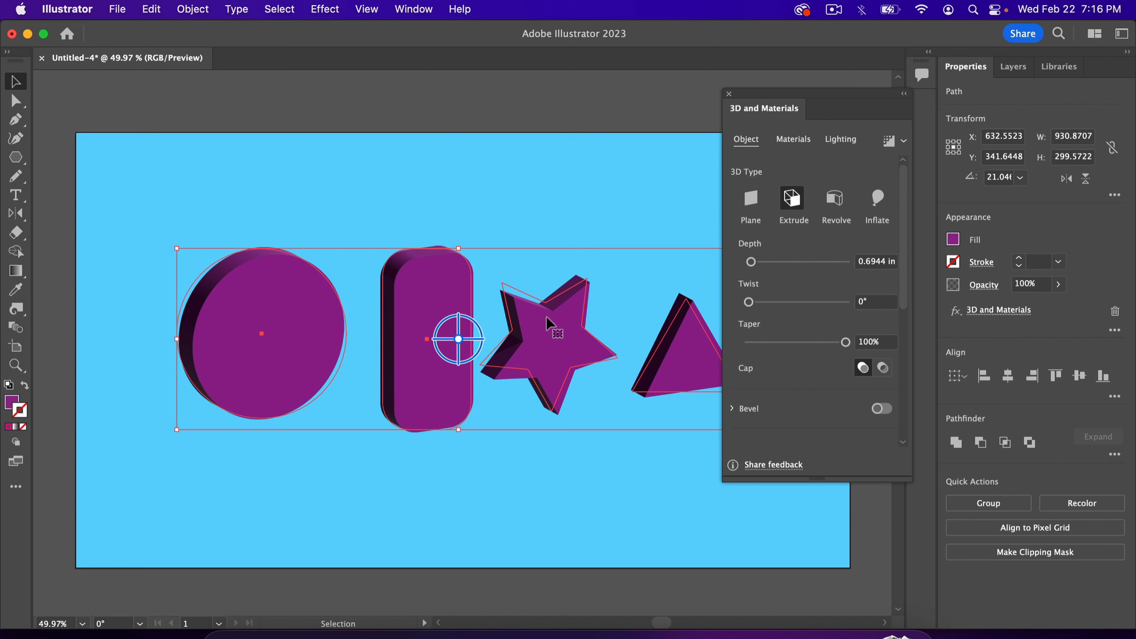
{"action": "left_click", "coordinate": [833, 201]}
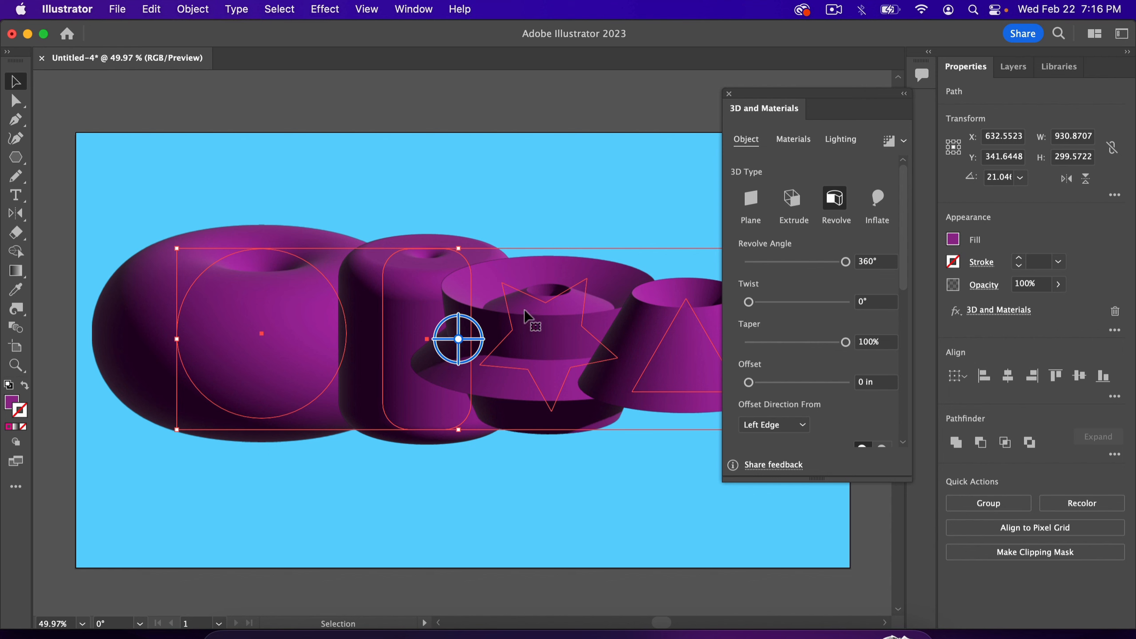
Apply the Inflate 3D type to the four shapes, leaving Inflate both sides off after trying it
{"action": "left_click", "coordinate": [877, 208]}
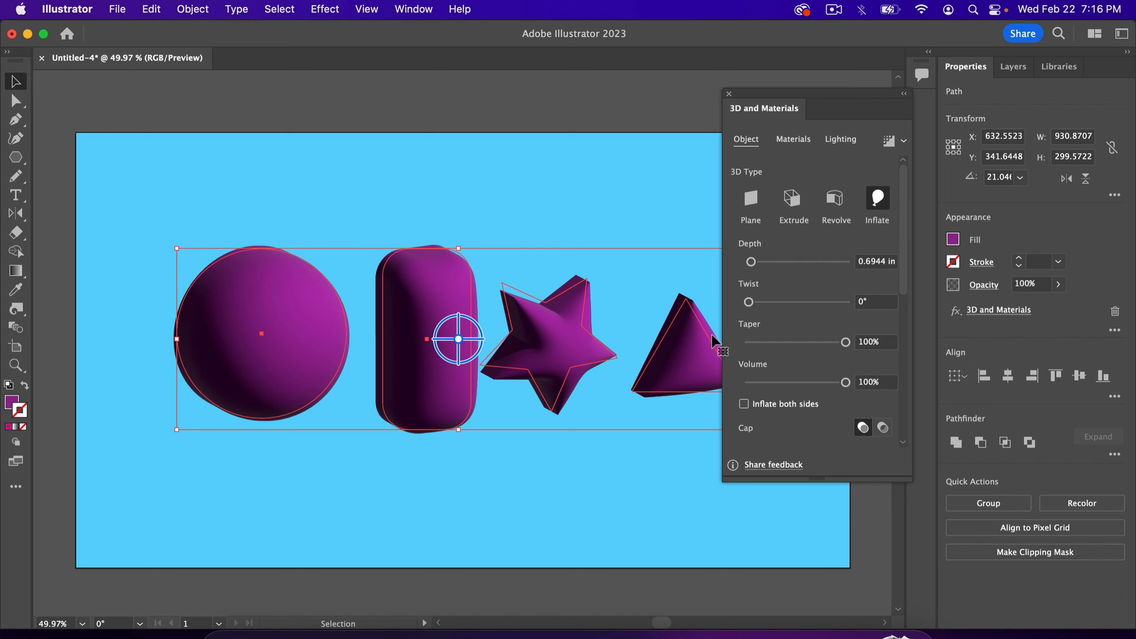
{"action": "left_click", "coordinate": [744, 405]}
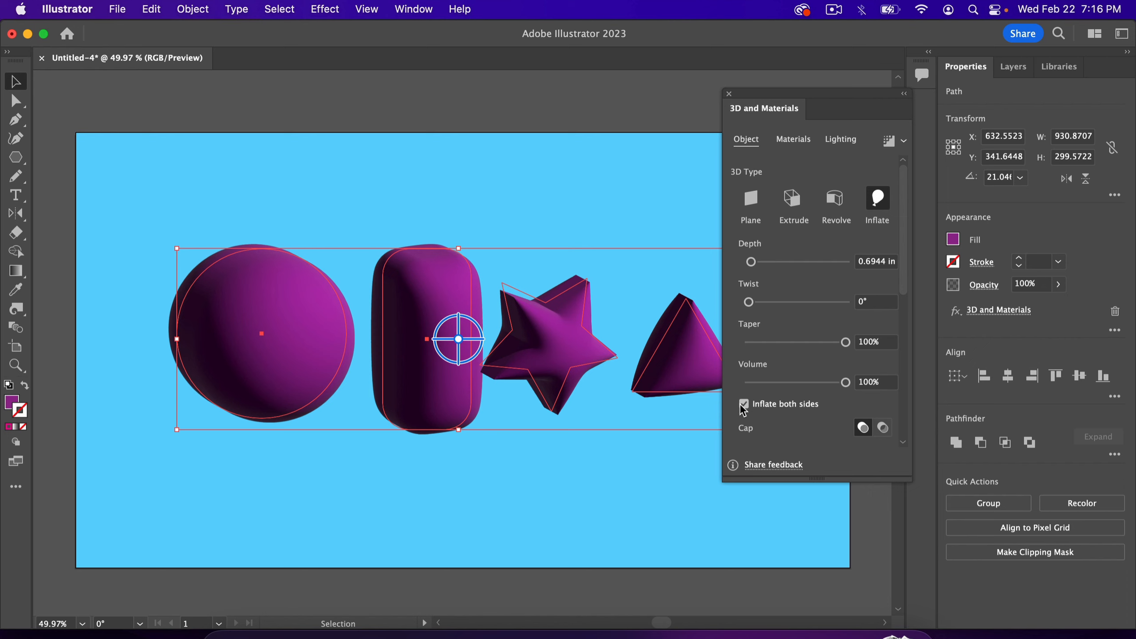
{"action": "left_click", "coordinate": [743, 404]}
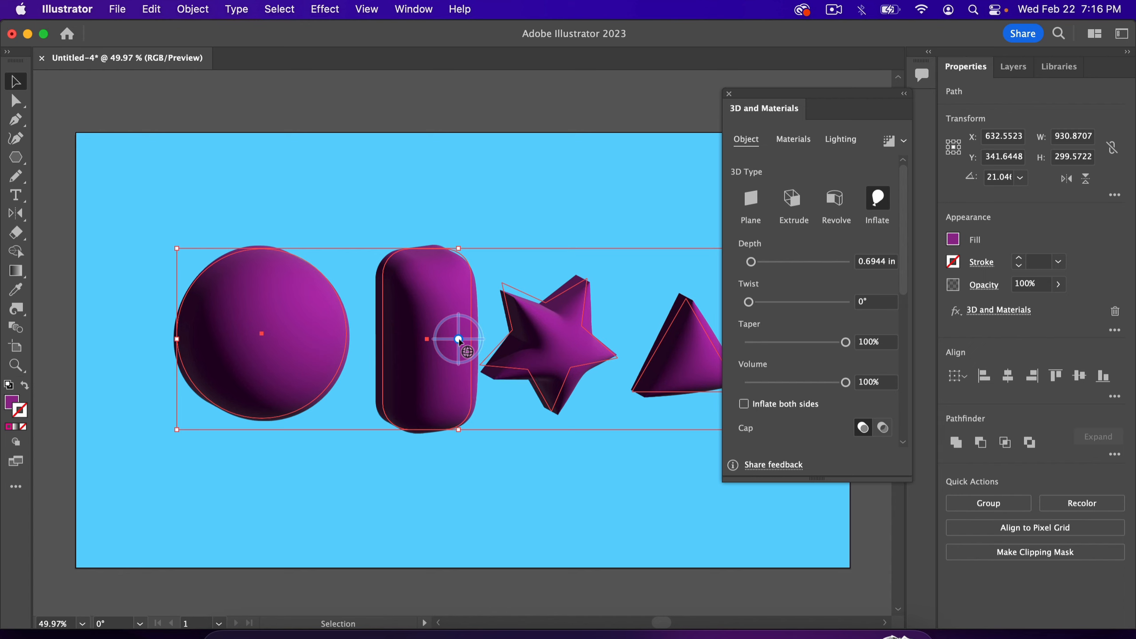
Rotate the inflated shapes freely in 3D, and set their rotation preset to Isometric Top
{"action": "left_click_drag", "start_coordinate": [458, 338], "coordinate": [449, 254]}
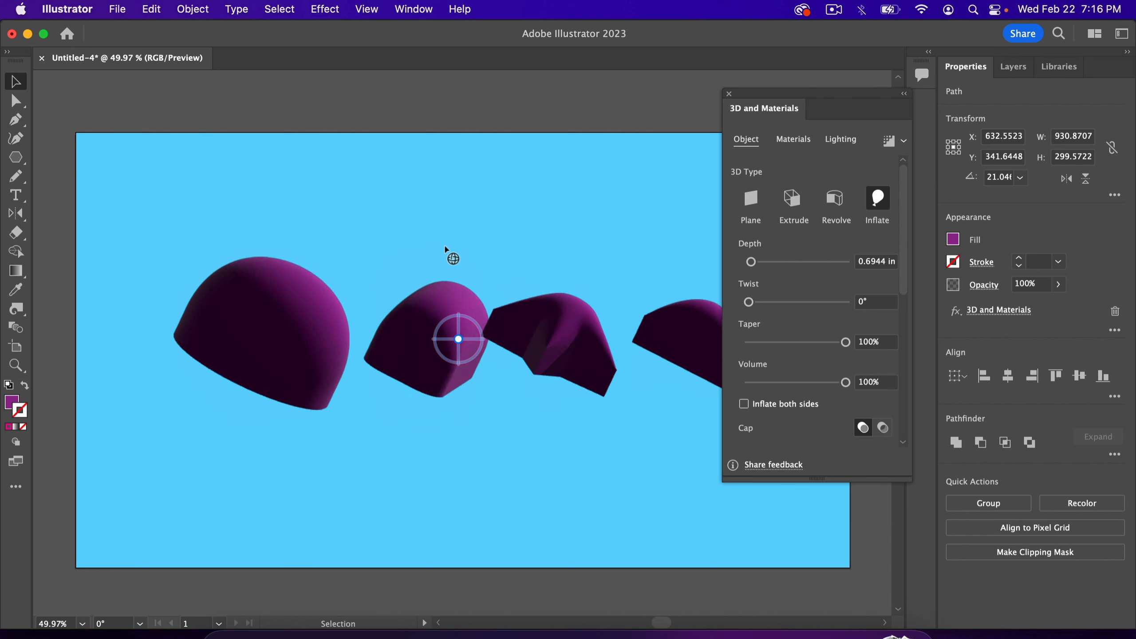
{"action": "scroll", "coordinate": [815, 365], "scroll_direction": "down", "scroll_amount": 5}
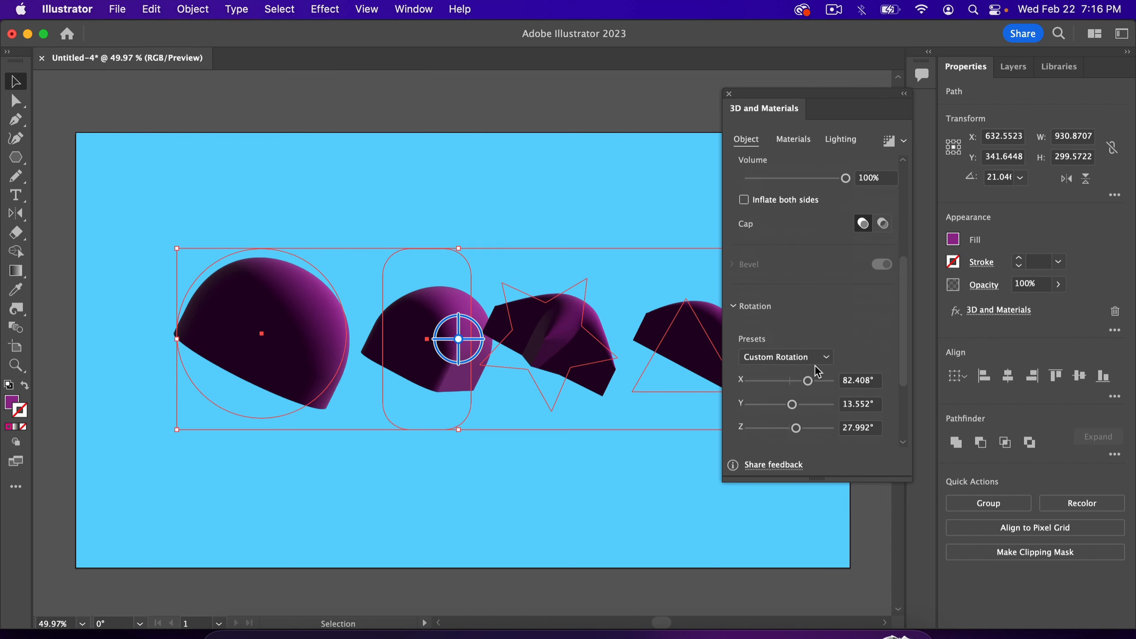
{"action": "left_click", "coordinate": [818, 357]}
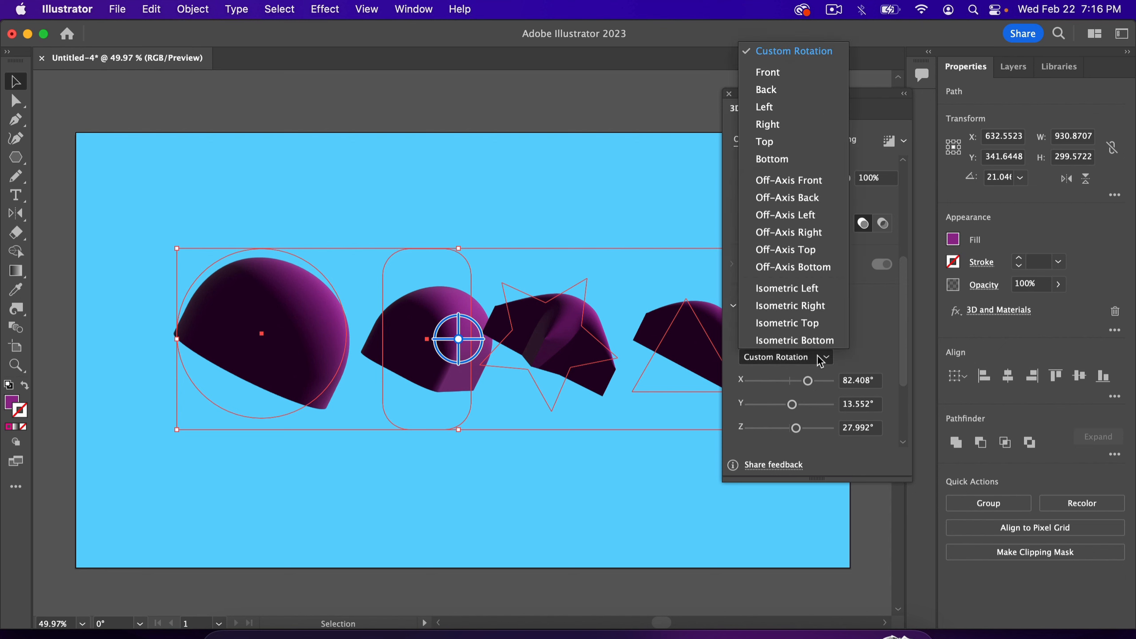
{"action": "left_click", "coordinate": [821, 362]}
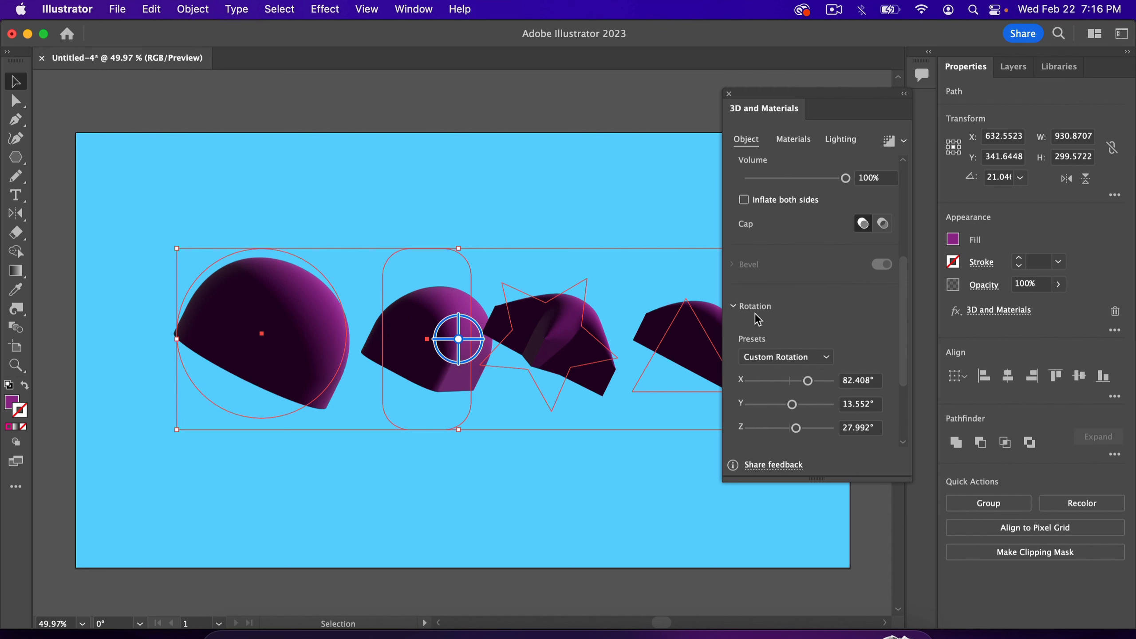
{"action": "left_click", "coordinate": [812, 358]}
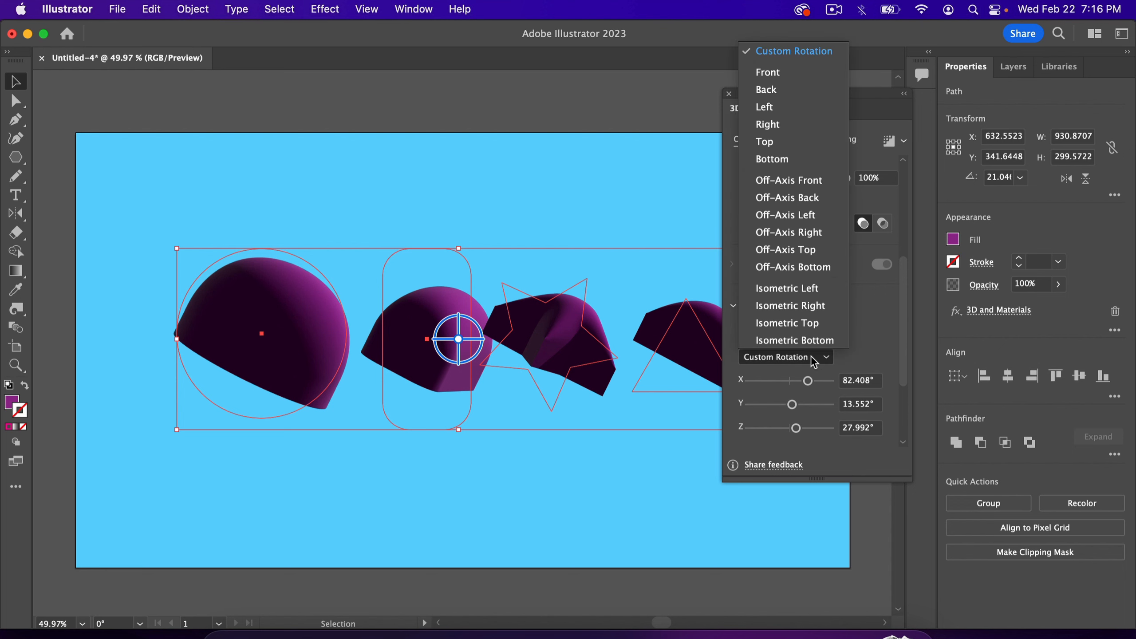
{"action": "left_click", "coordinate": [810, 322]}
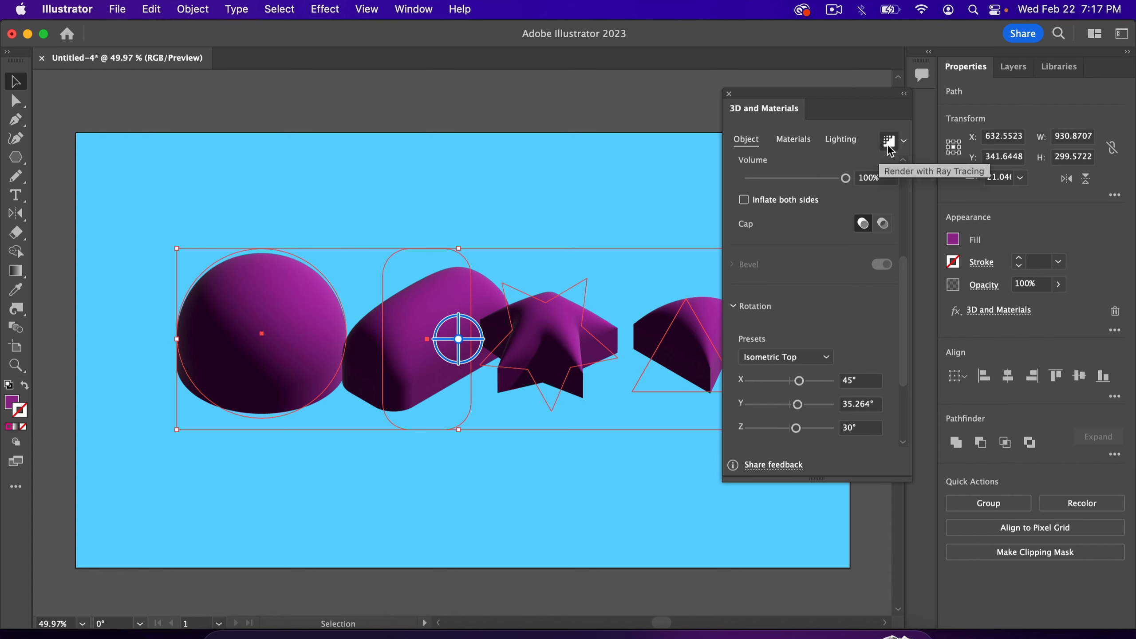
Browse the available materials, set the Roughness of the four shapes' default material to 0, and render them with ray tracing
{"action": "left_click", "coordinate": [801, 147]}
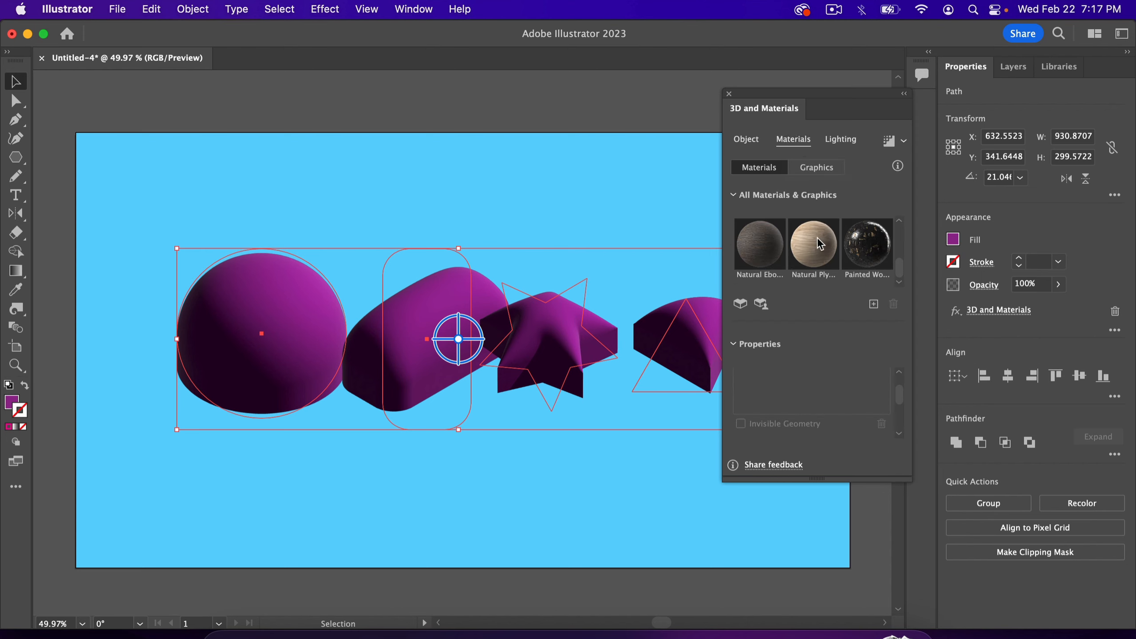
{"action": "scroll", "coordinate": [818, 243], "scroll_direction": "up", "scroll_amount": 5}
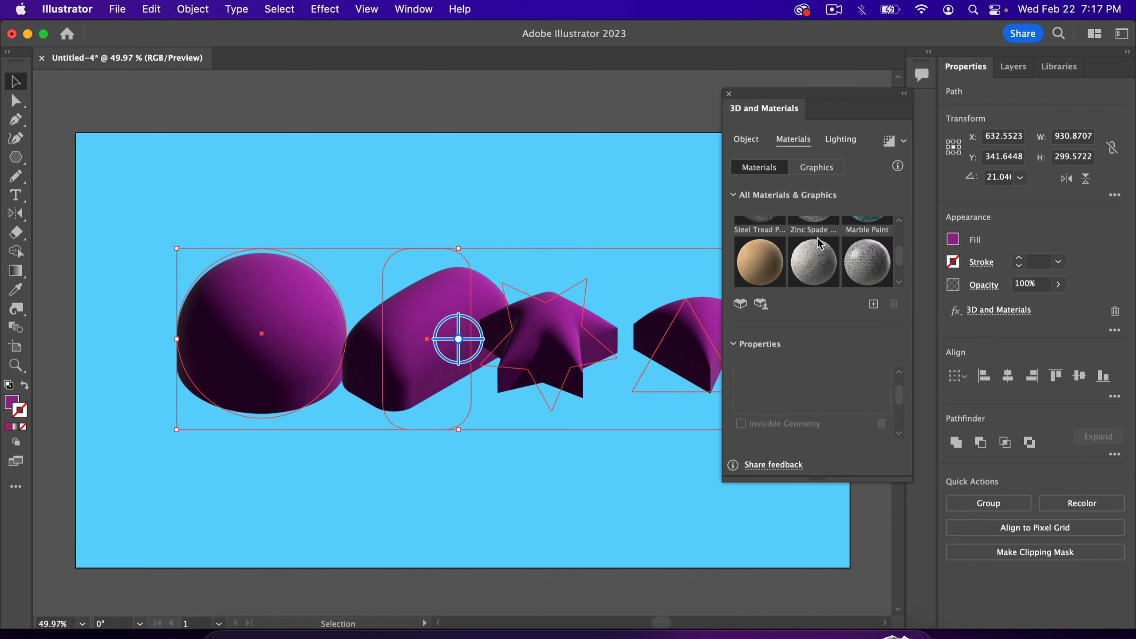
{"action": "scroll", "coordinate": [819, 243], "scroll_direction": "up", "scroll_amount": 5}
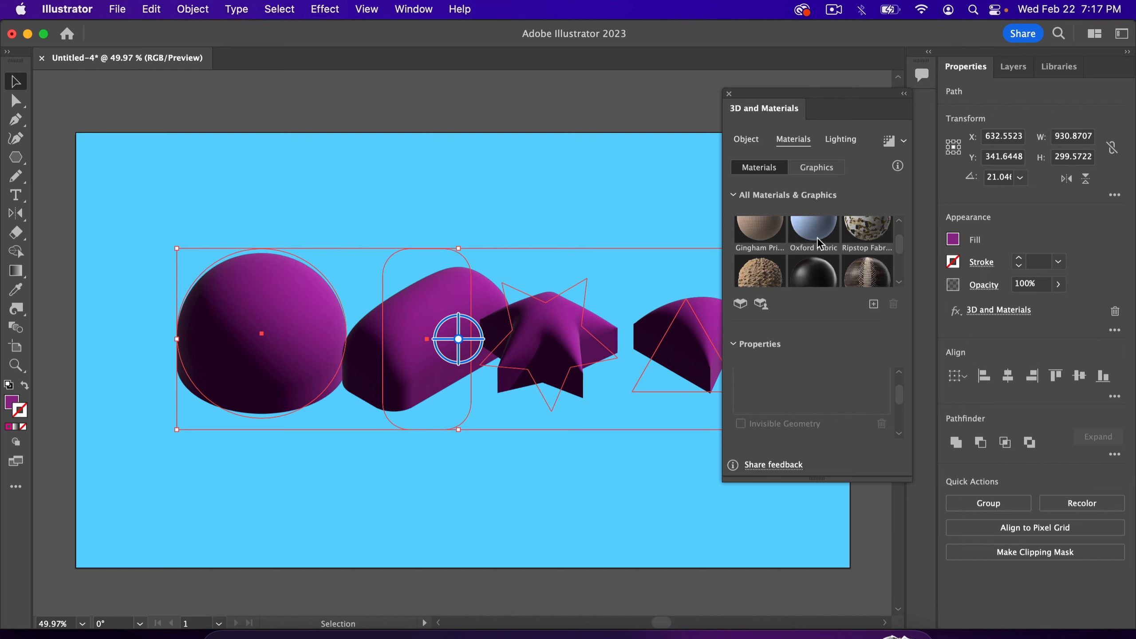
{"action": "scroll", "coordinate": [819, 244], "scroll_direction": "up", "scroll_amount": 5}
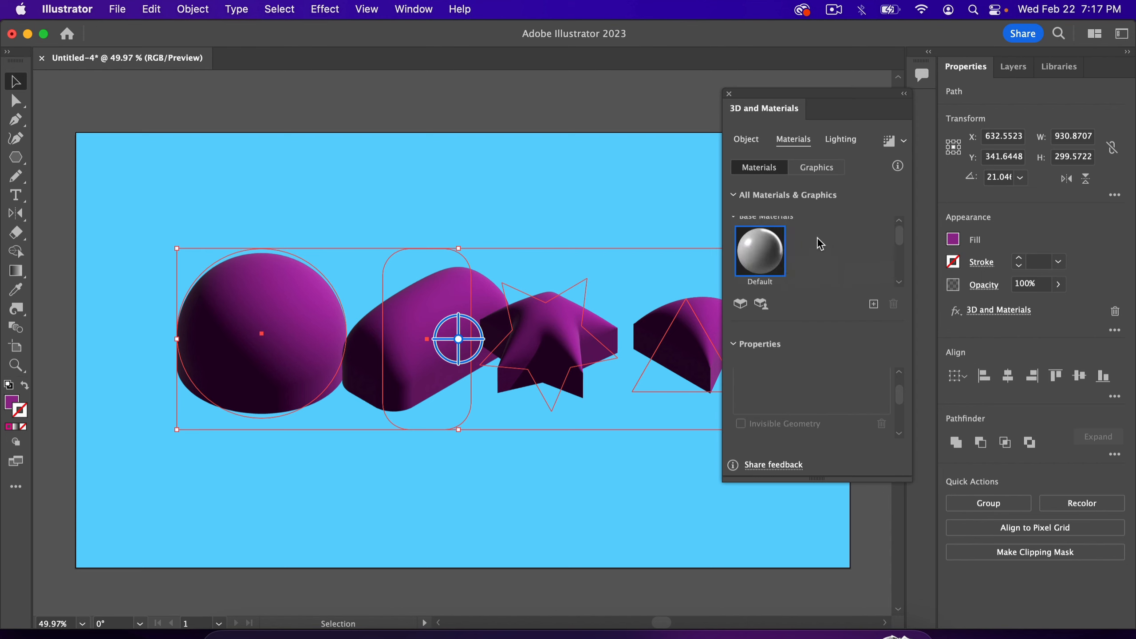
{"action": "scroll", "coordinate": [819, 243], "scroll_direction": "down", "scroll_amount": 8}
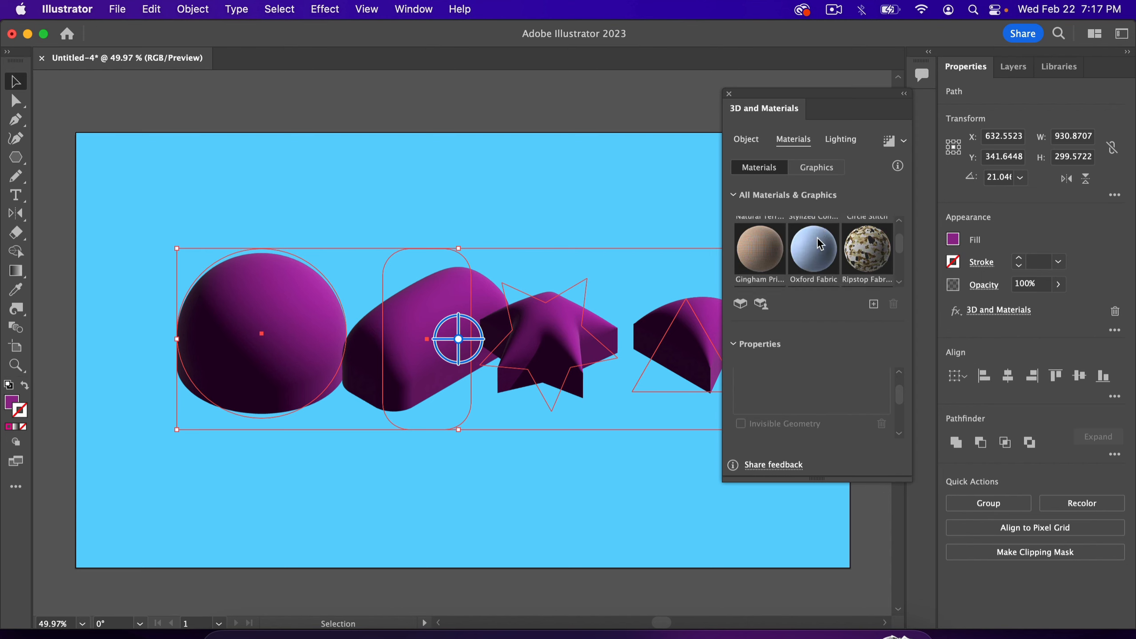
{"action": "scroll", "coordinate": [820, 243], "scroll_direction": "down", "scroll_amount": 4}
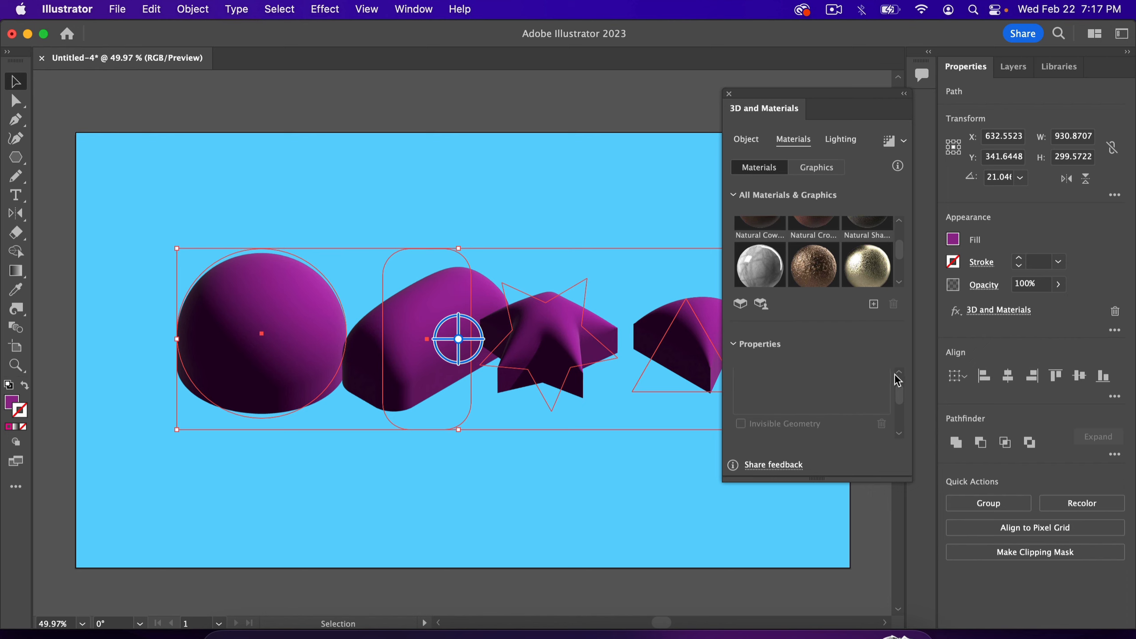
{"action": "left_click_drag", "start_coordinate": [901, 395], "coordinate": [905, 415]}
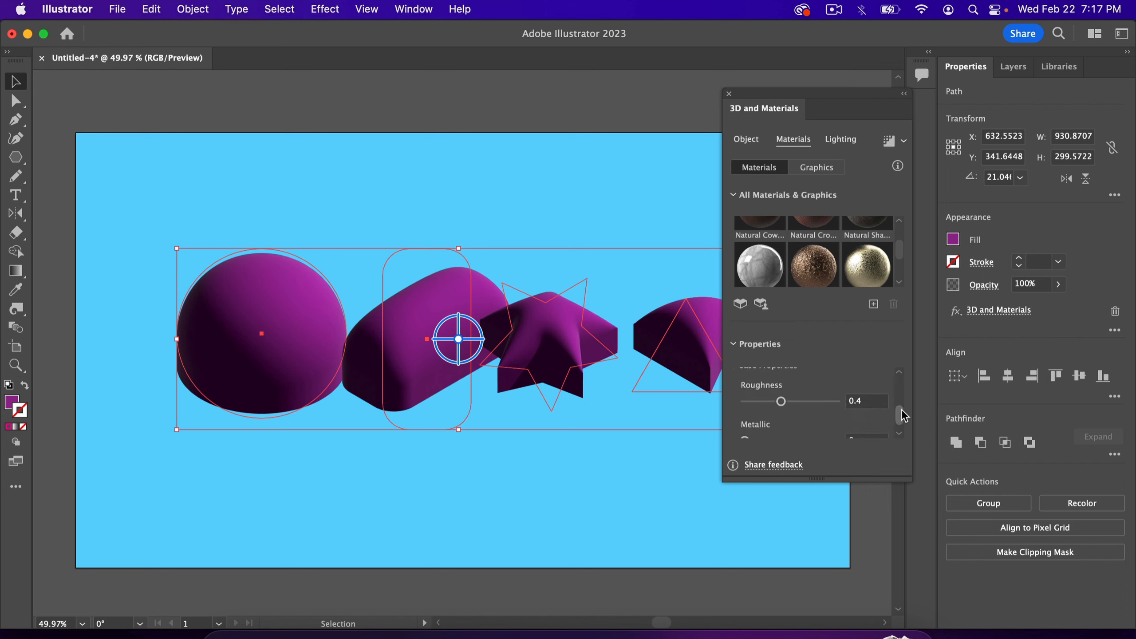
{"action": "left_click_drag", "start_coordinate": [781, 402], "coordinate": [745, 403]}
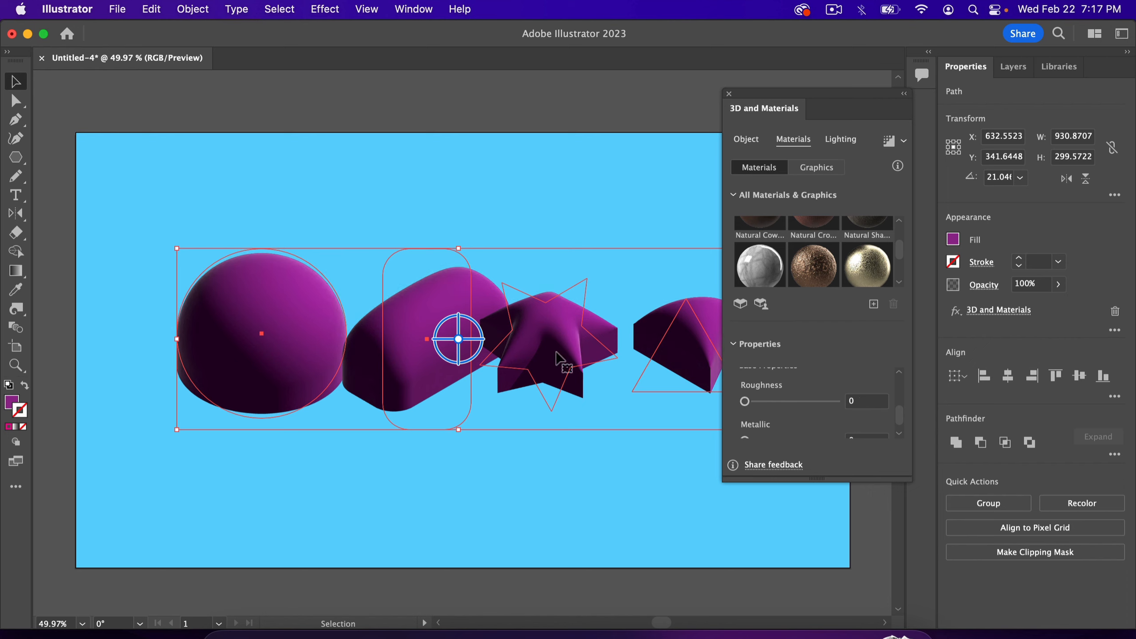
{"action": "left_click", "coordinate": [889, 141]}
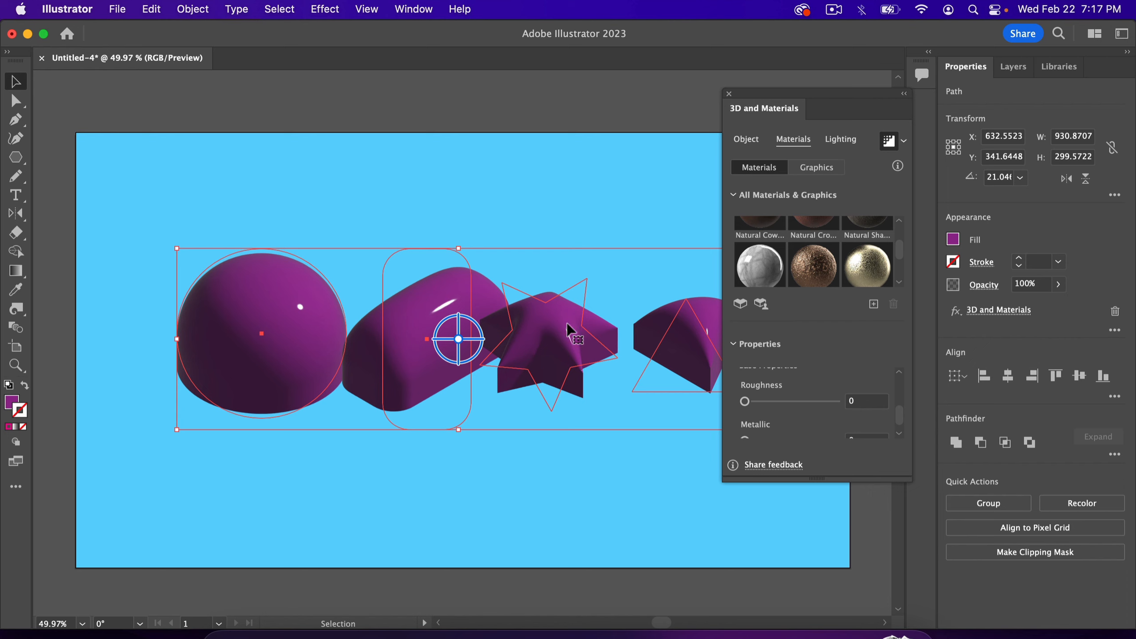
Turn off ray tracing and adjust the lighting to 140% intensity, 75% softness and 58% ambient light intensity
{"action": "left_click", "coordinate": [841, 140]}
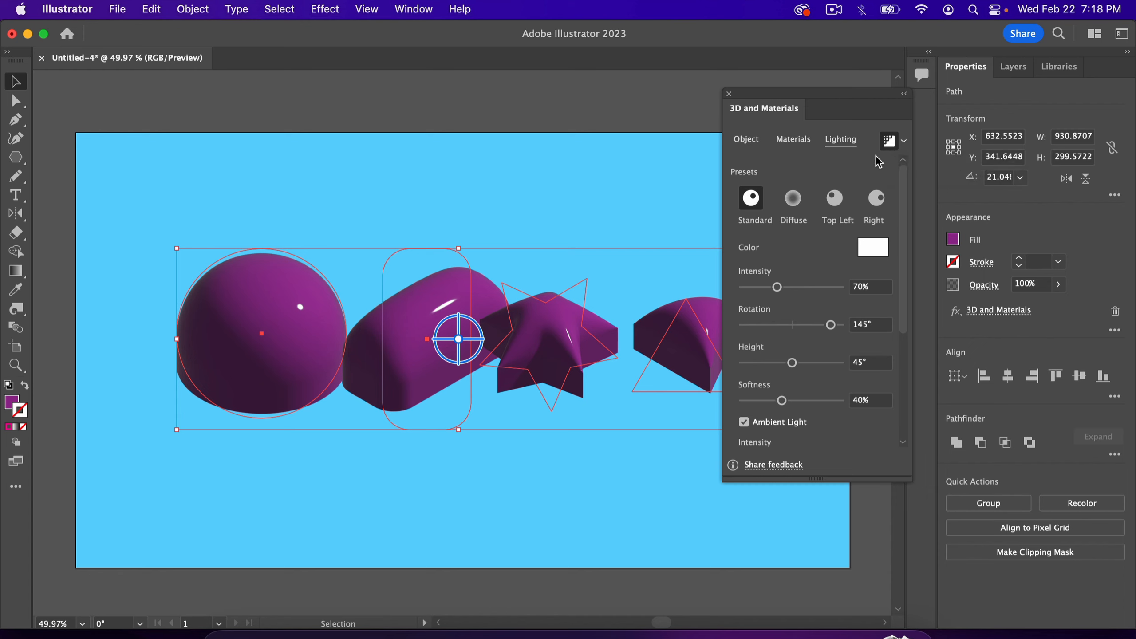
{"action": "left_click", "coordinate": [889, 142]}
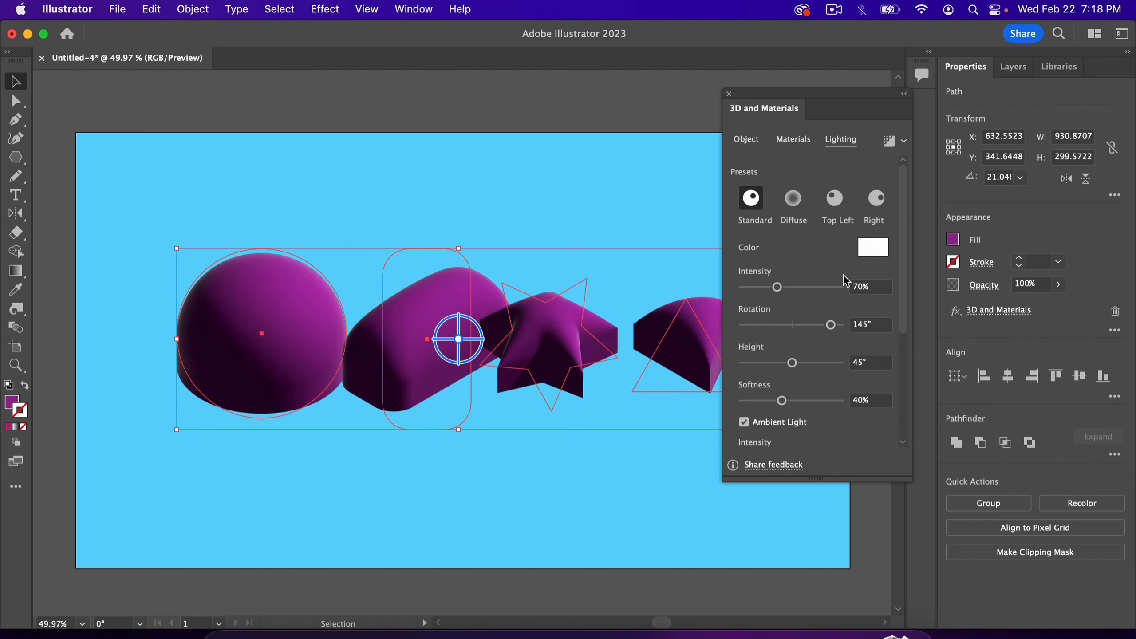
{"action": "scroll", "coordinate": [831, 296], "scroll_direction": "down", "scroll_amount": 2}
{"action": "scroll", "coordinate": [831, 299], "scroll_direction": "down", "scroll_amount": 2}
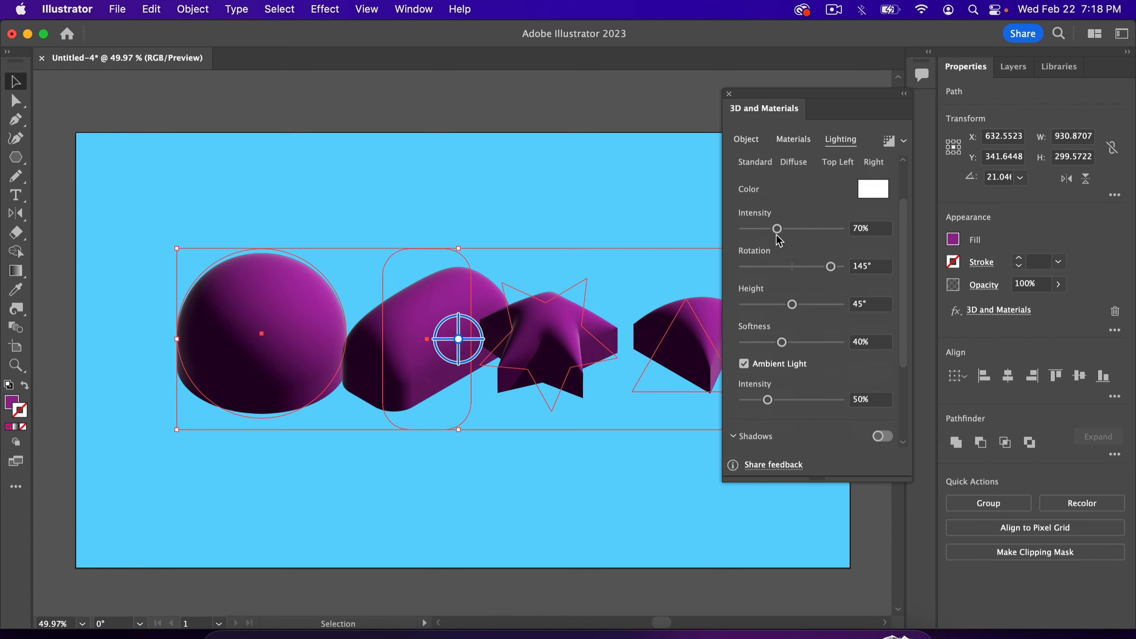
{"action": "left_click_drag", "start_coordinate": [778, 231], "coordinate": [812, 230]}
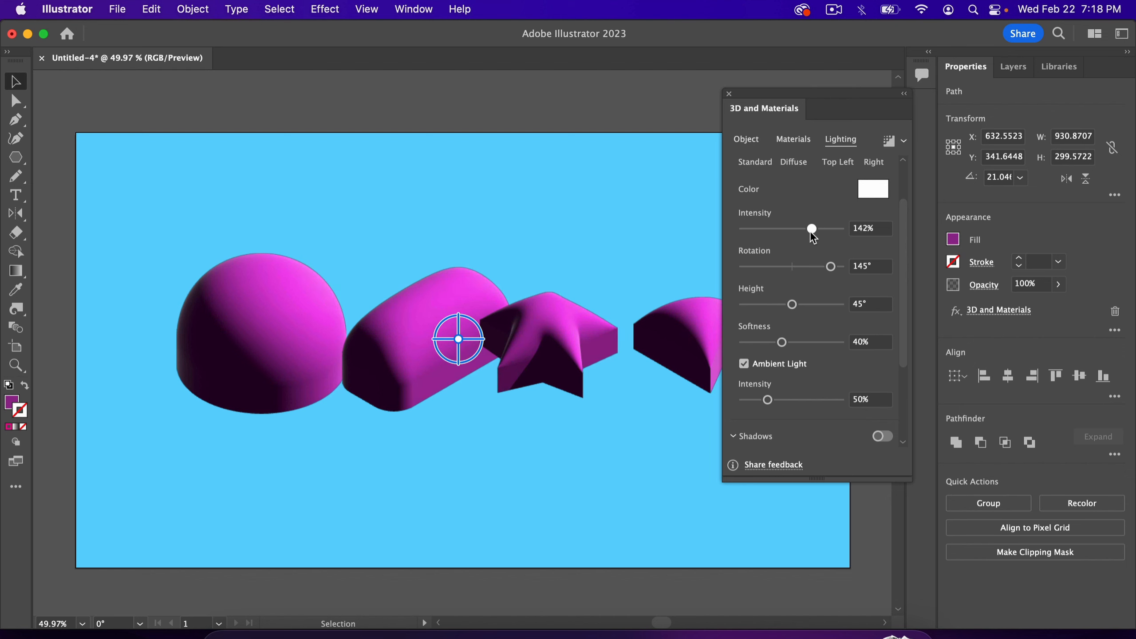
{"action": "mouse_move", "coordinate": [781, 342]}
{"action": "left_mouse_down"}
{"action": "mouse_move", "coordinate": [813, 342]}
{"action": "mouse_move", "coordinate": [793, 355]}
{"action": "left_mouse_up"}
{"action": "left_click_drag", "start_coordinate": [904, 316], "coordinate": [903, 338]}
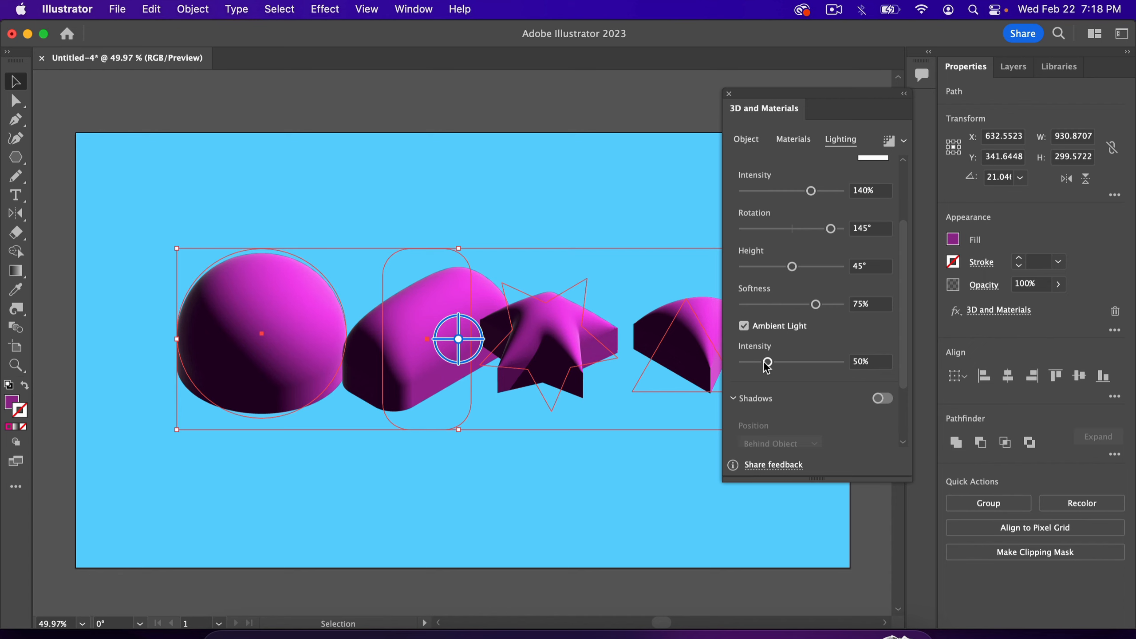
{"action": "mouse_move", "coordinate": [767, 364]}
{"action": "left_mouse_down"}
{"action": "mouse_move", "coordinate": [800, 363]}
{"action": "mouse_move", "coordinate": [771, 362]}
{"action": "left_mouse_up"}
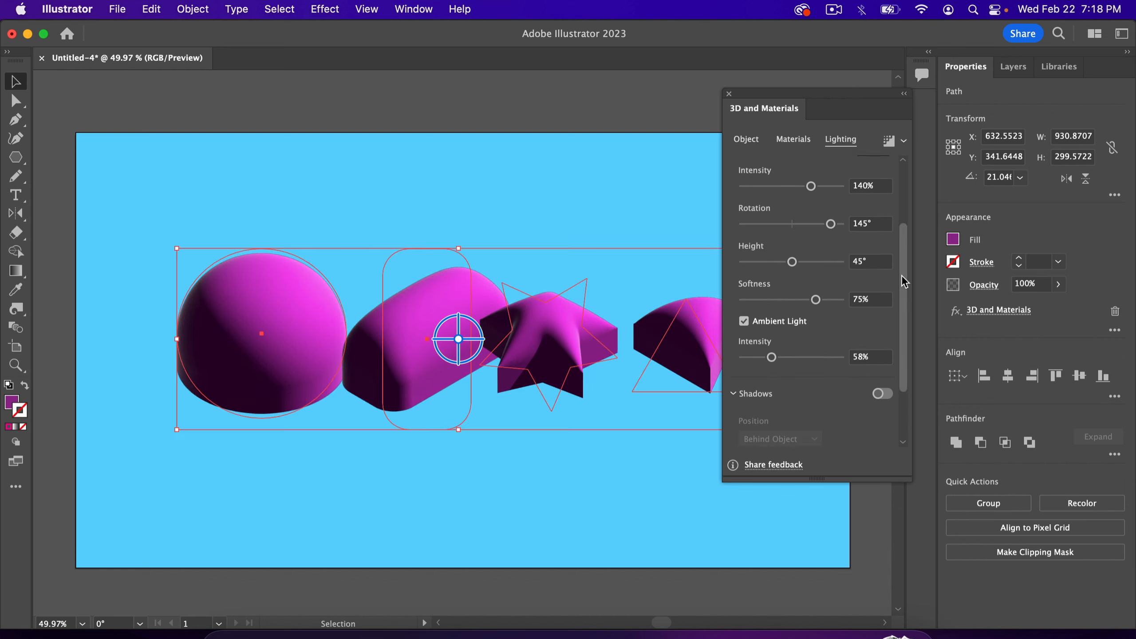
Enable shadows behind the four shapes, with Distance from Object at 0% and Shadow Bounds at 211%
{"action": "left_click_drag", "start_coordinate": [902, 275], "coordinate": [902, 328]}
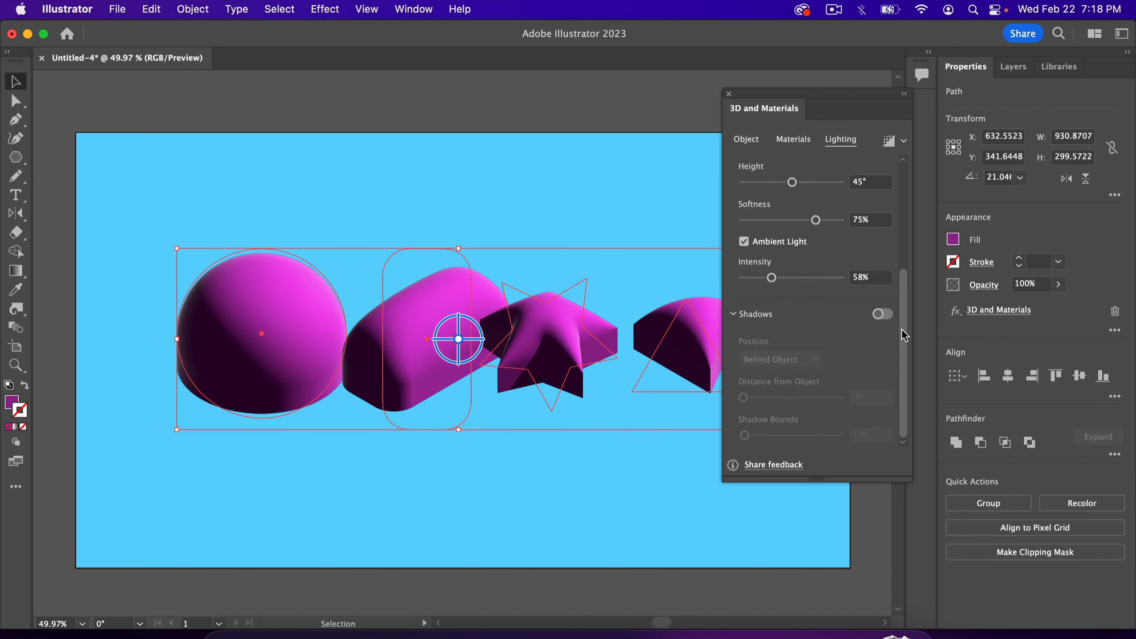
{"action": "left_click", "coordinate": [882, 314]}
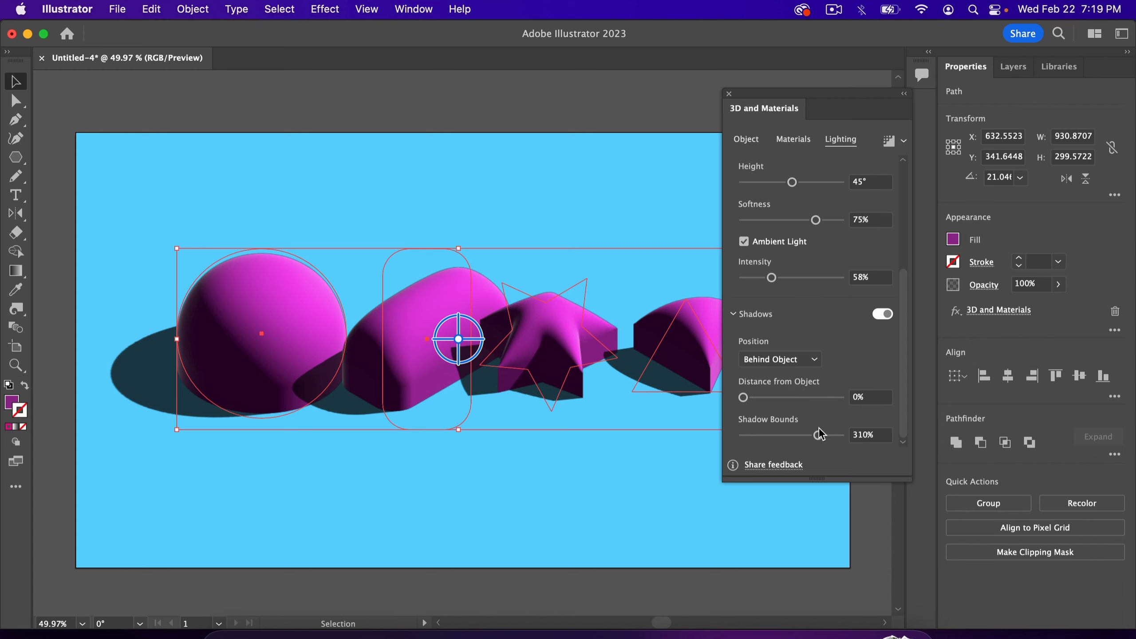
{"action": "left_click_drag", "start_coordinate": [819, 436], "coordinate": [753, 436]}
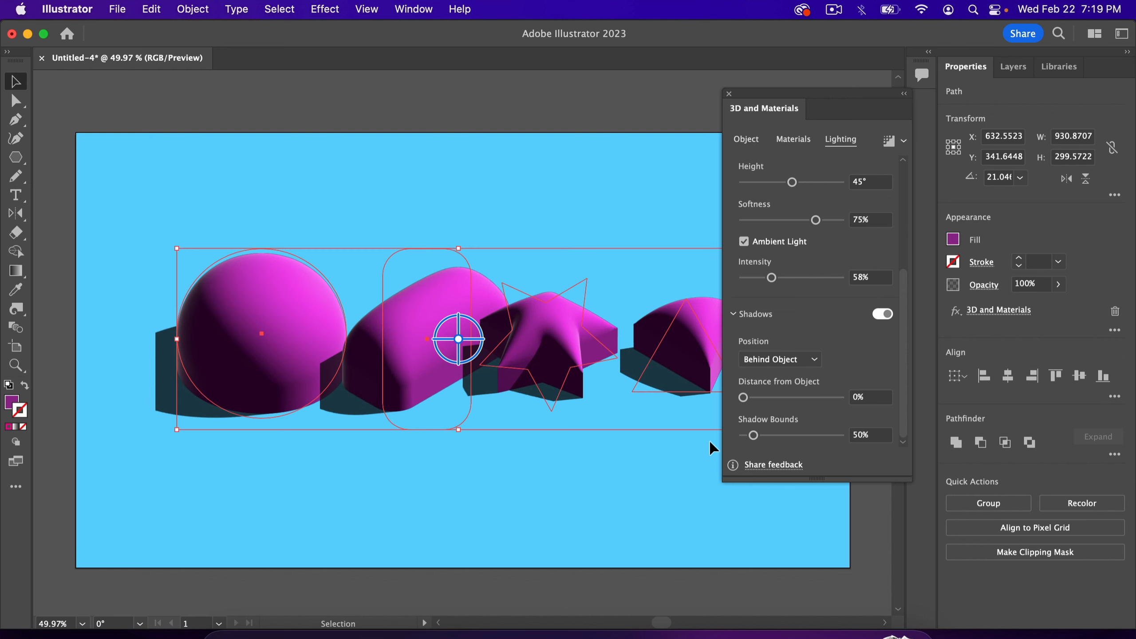
{"action": "left_click_drag", "start_coordinate": [753, 435], "coordinate": [798, 434]}
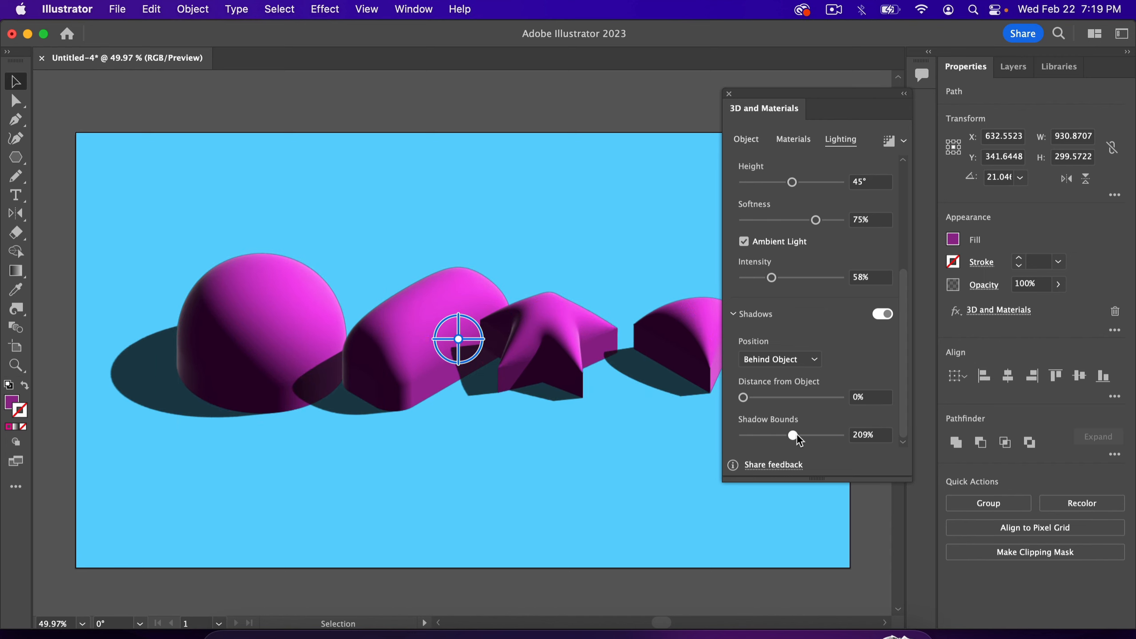
{"action": "mouse_move", "coordinate": [745, 397]}
{"action": "left_mouse_down"}
{"action": "mouse_move", "coordinate": [806, 394]}
{"action": "mouse_move", "coordinate": [738, 398]}
{"action": "left_mouse_up"}
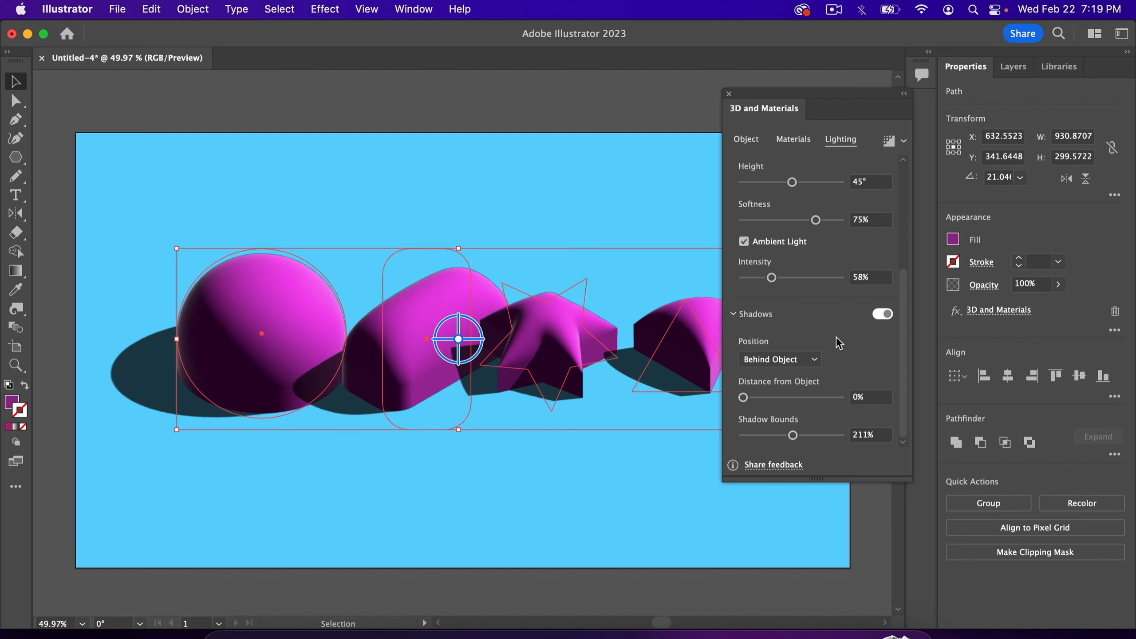
Render the four shapes with ray tracing, then close the 3D and Materials options and deselect everything
{"action": "left_click", "coordinate": [888, 142]}
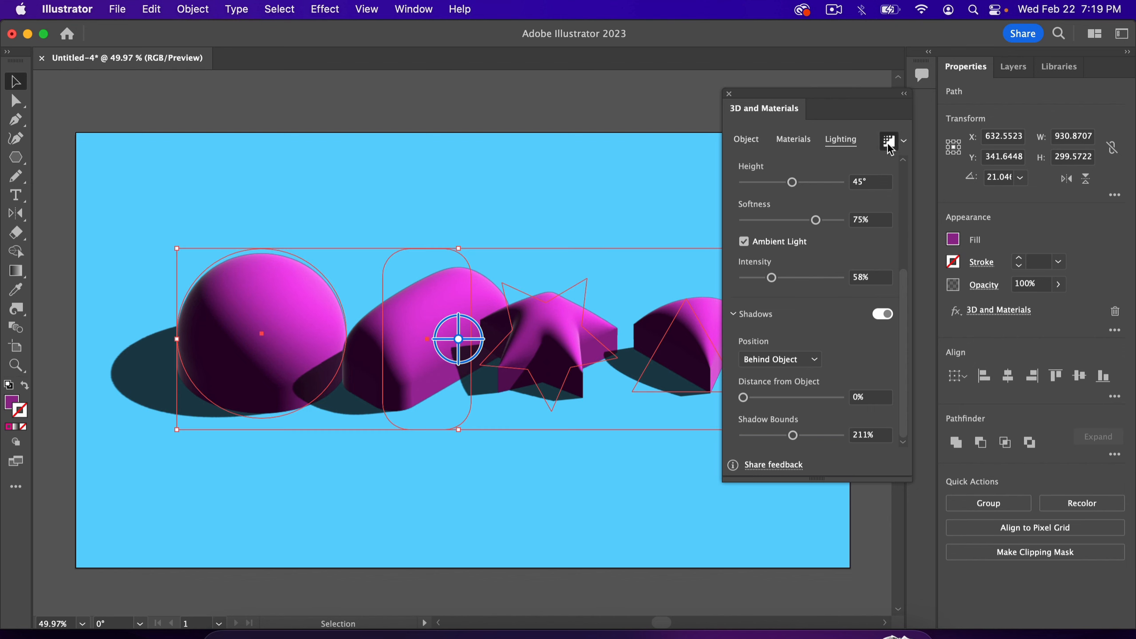
{"action": "left_click", "coordinate": [729, 93]}
{"action": "left_click", "coordinate": [700, 197]}
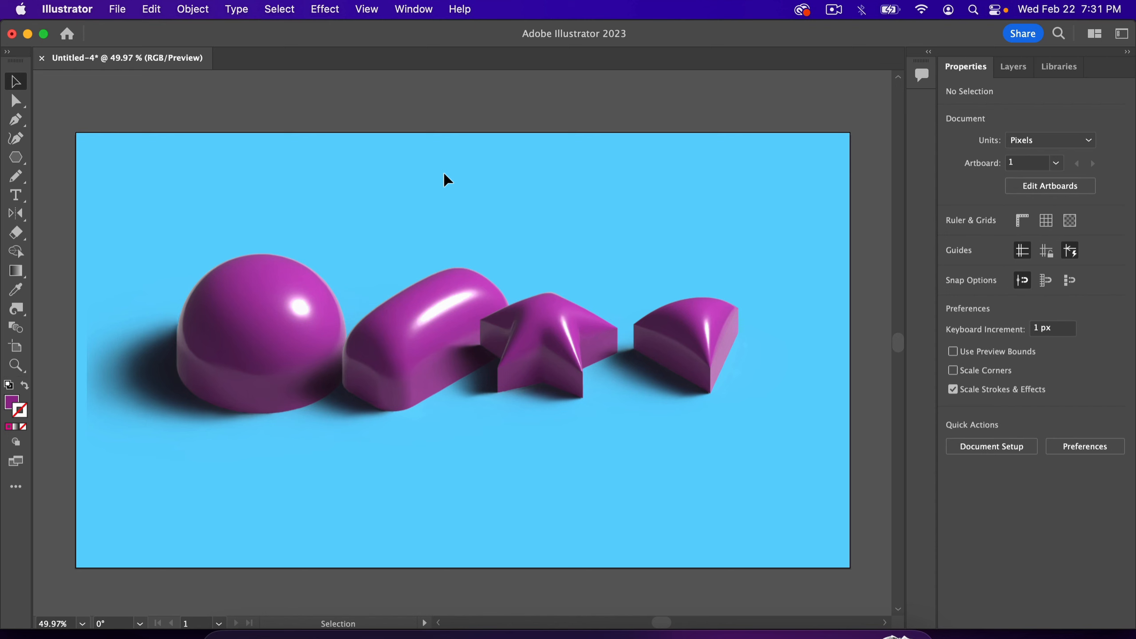
Reselect the four shapes to review their 3D and Materials lighting settings, and close the options again
{"action": "left_click_drag", "start_coordinate": [262, 194], "coordinate": [754, 457]}
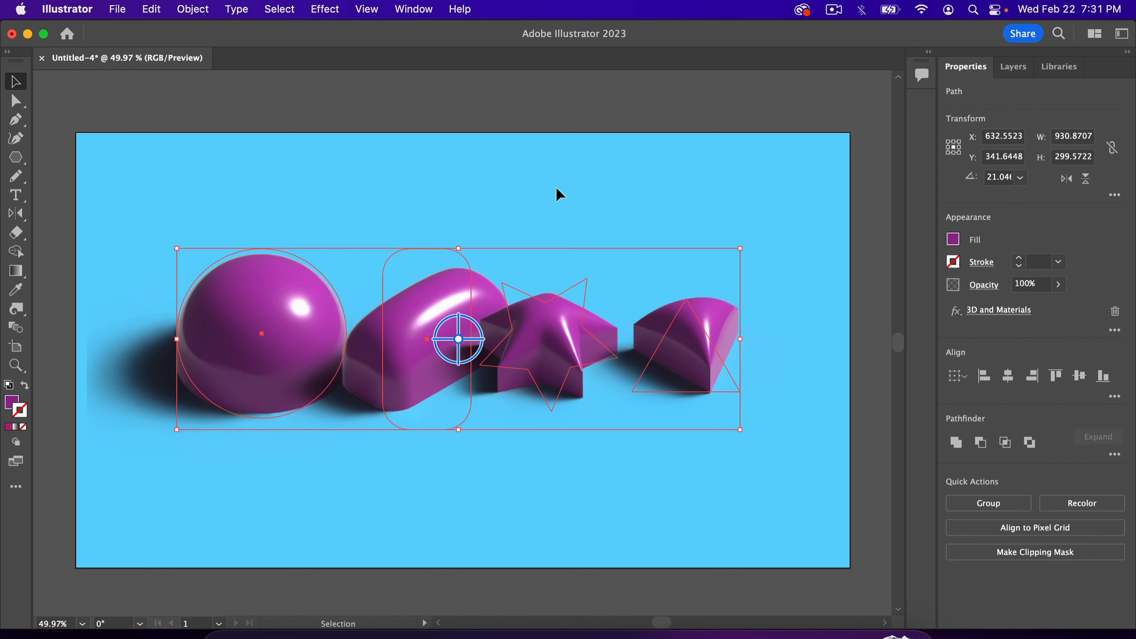
{"action": "left_click", "coordinate": [412, 10]}
{"action": "left_click", "coordinate": [465, 223]}
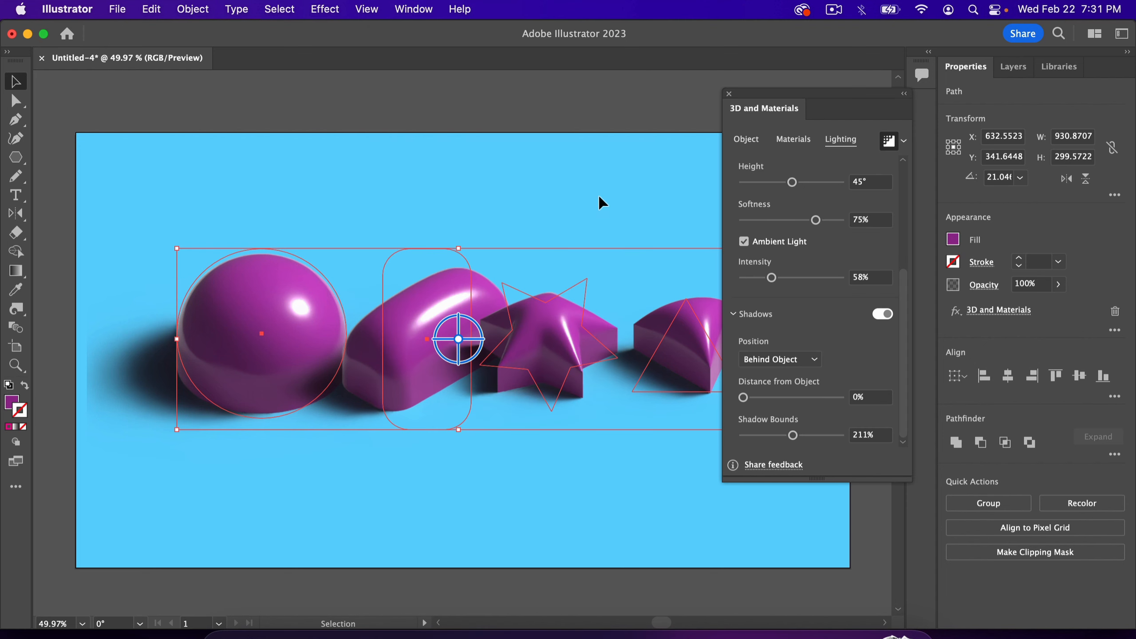
{"action": "left_click", "coordinate": [727, 96]}
{"action": "left_click", "coordinate": [720, 219]}
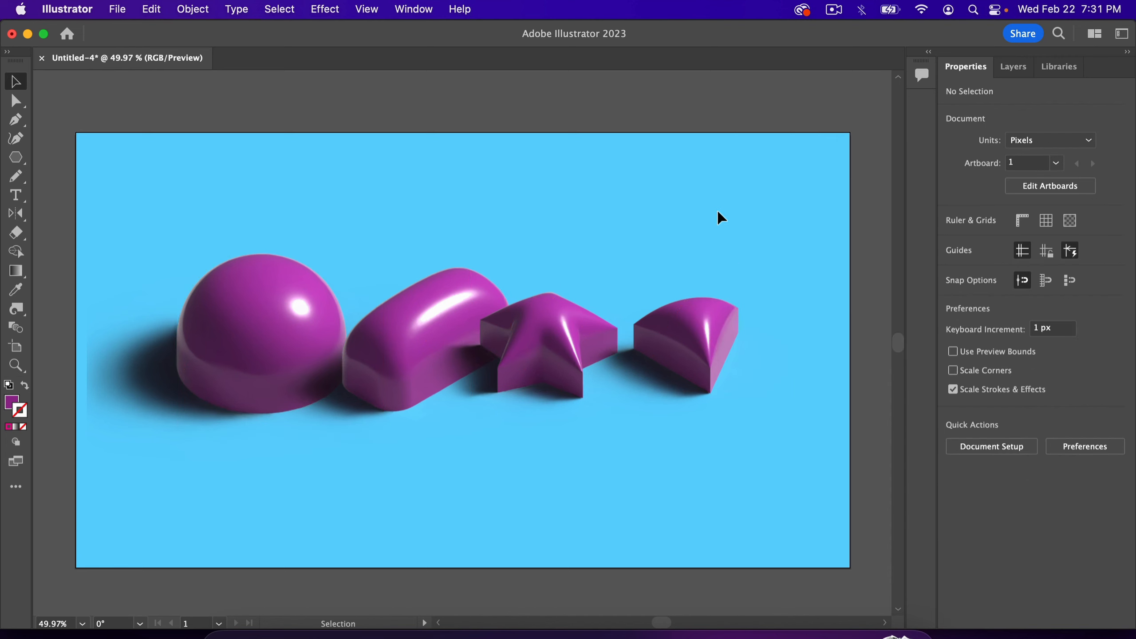
Change the fill colour of the inflated rounded rectangle to bright red
{"action": "left_click", "coordinate": [458, 311]}
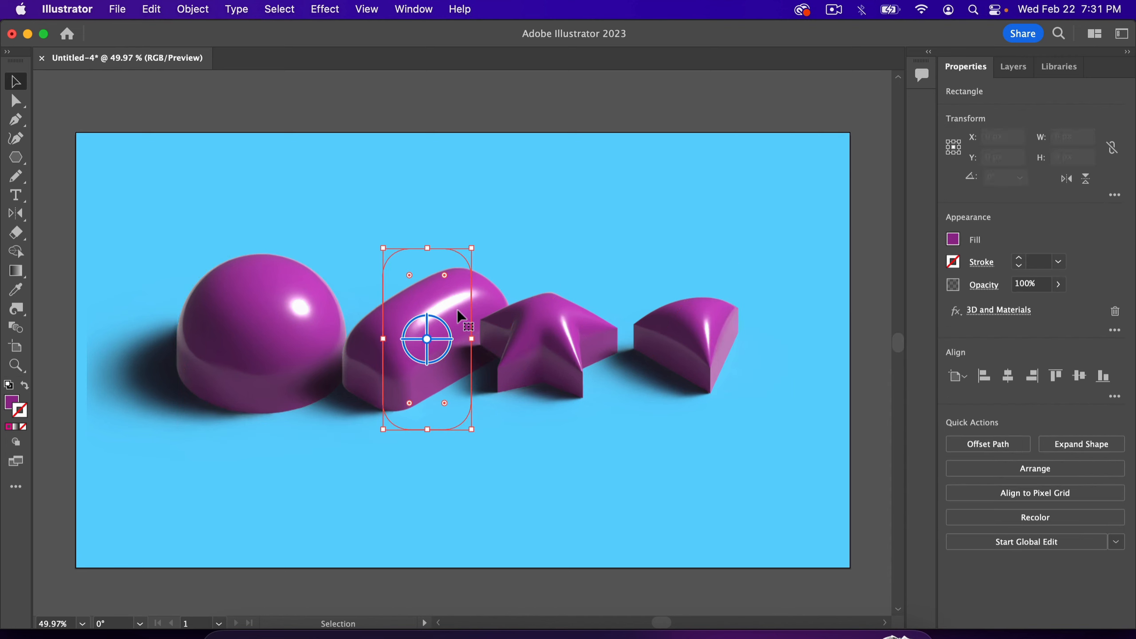
{"action": "left_click", "coordinate": [951, 240]}
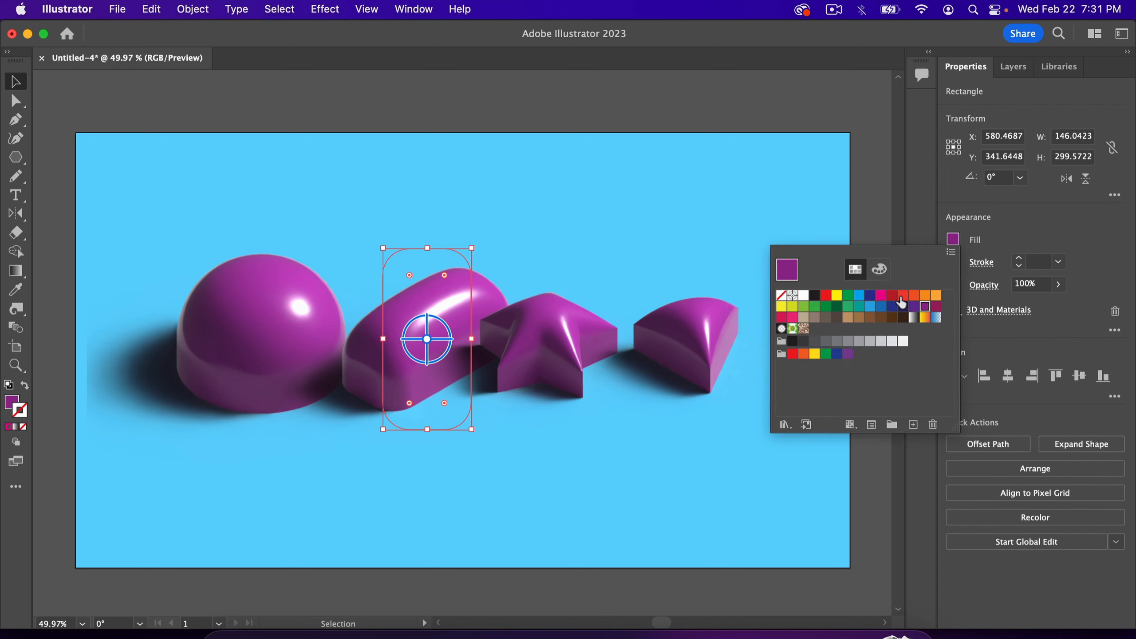
{"action": "left_click", "coordinate": [729, 233]}
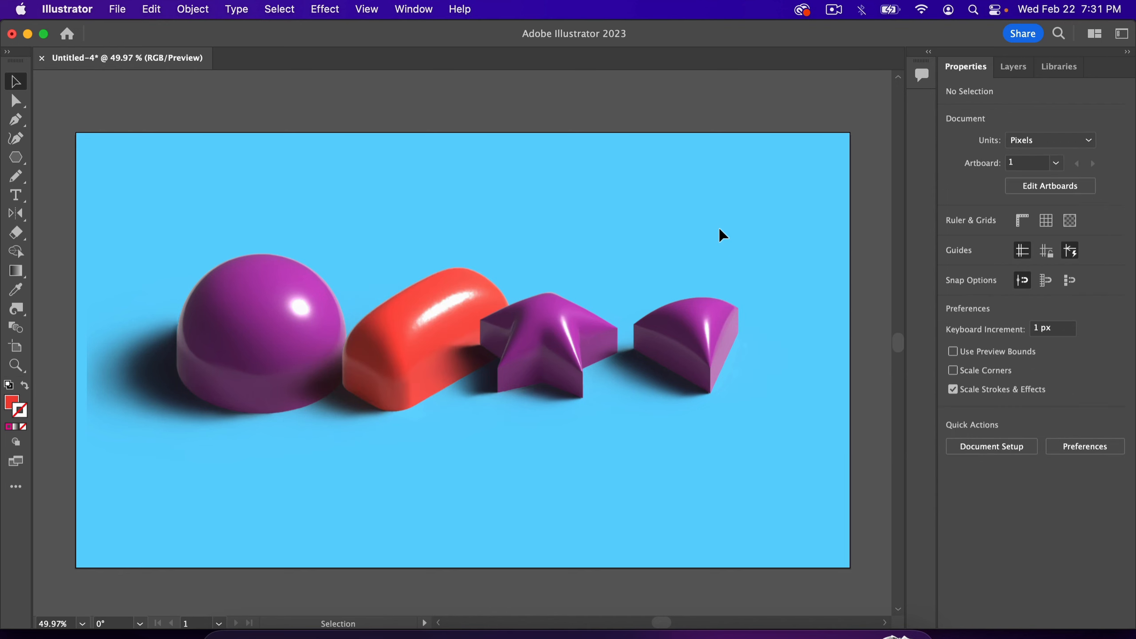